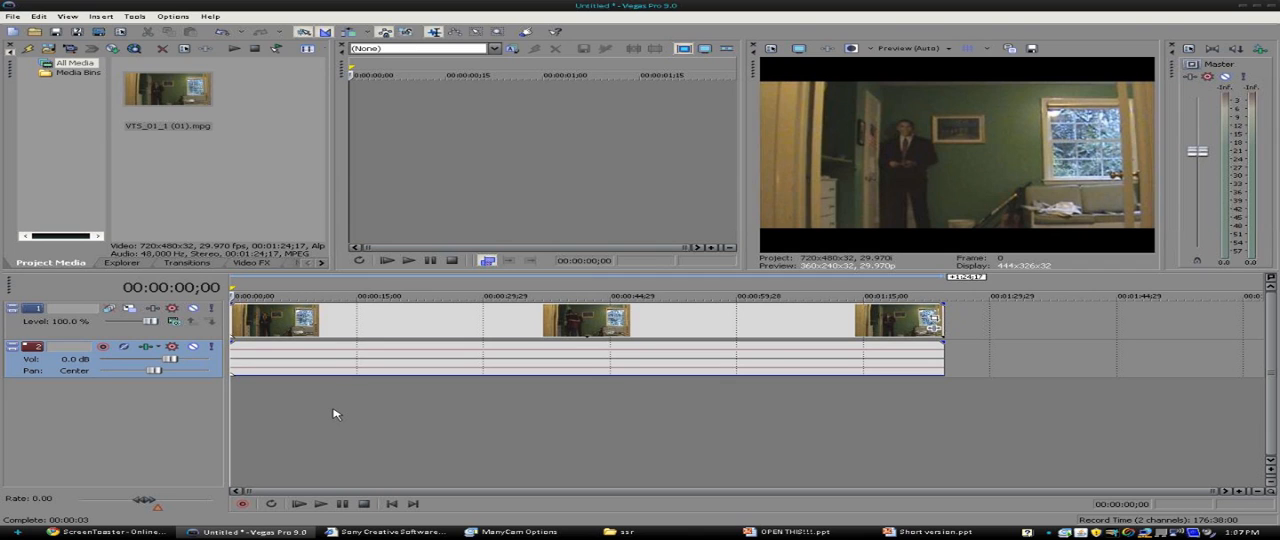
# - Examine the footage between about 25 and 45 seconds to compare the actor's actions on both sides of the room
pyautogui.click(615, 320)
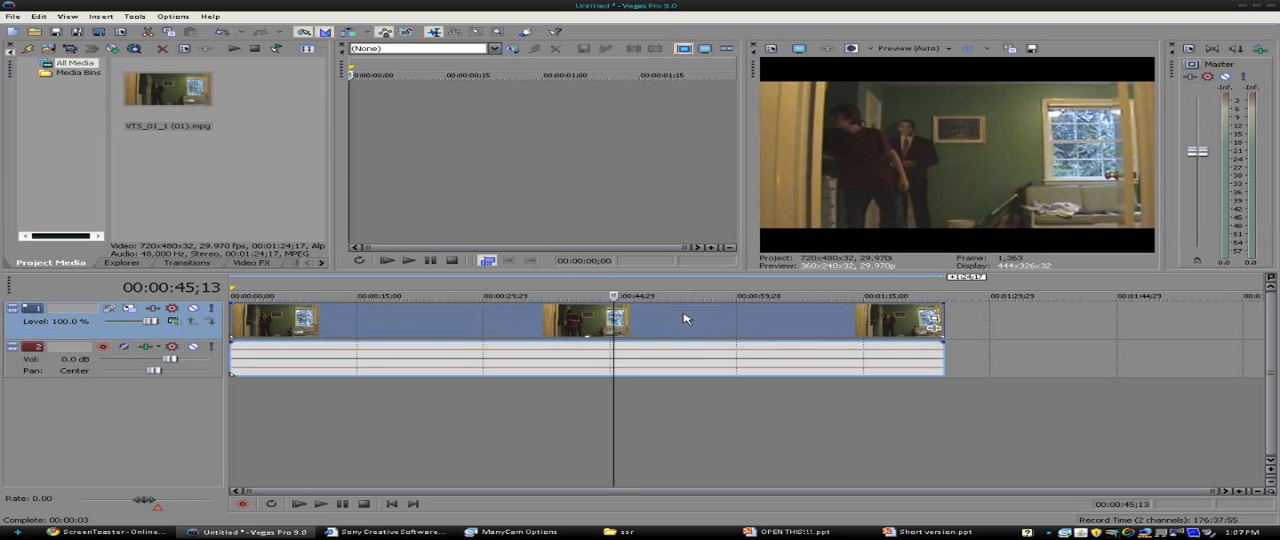
pyautogui.click(479, 326)
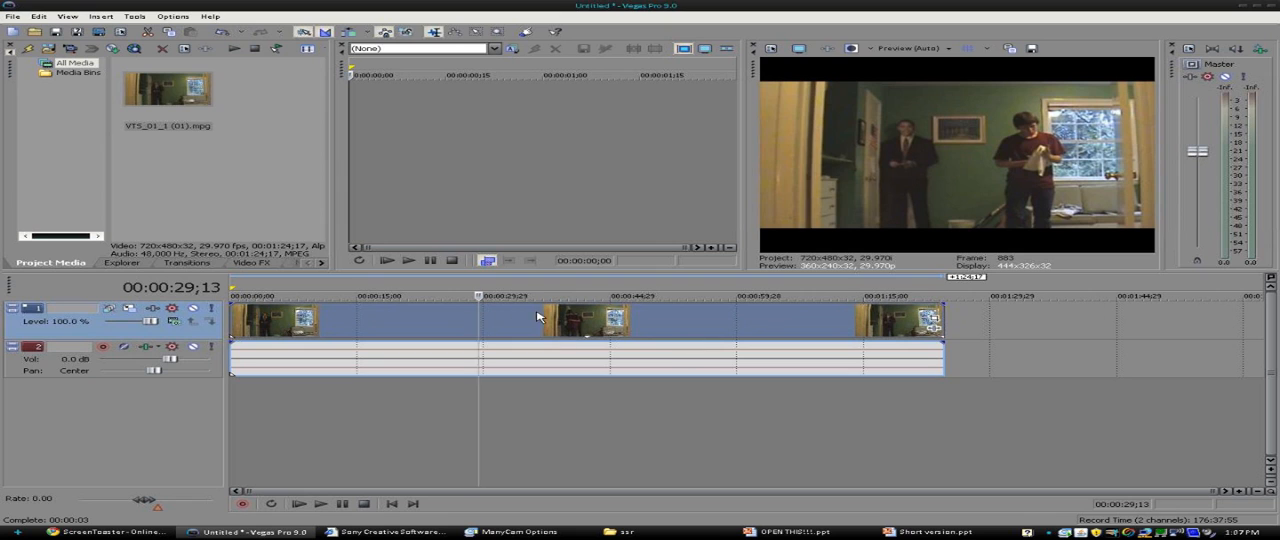
pyautogui.click(588, 318)
pyautogui.click(447, 309)
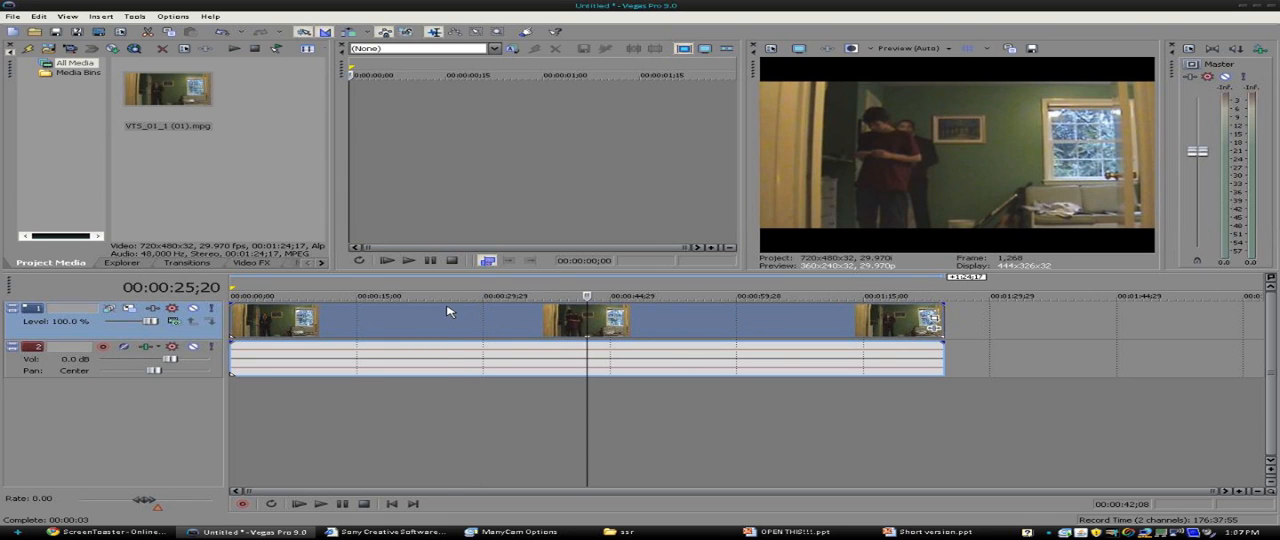
pyautogui.click(594, 318)
pyautogui.click(463, 320)
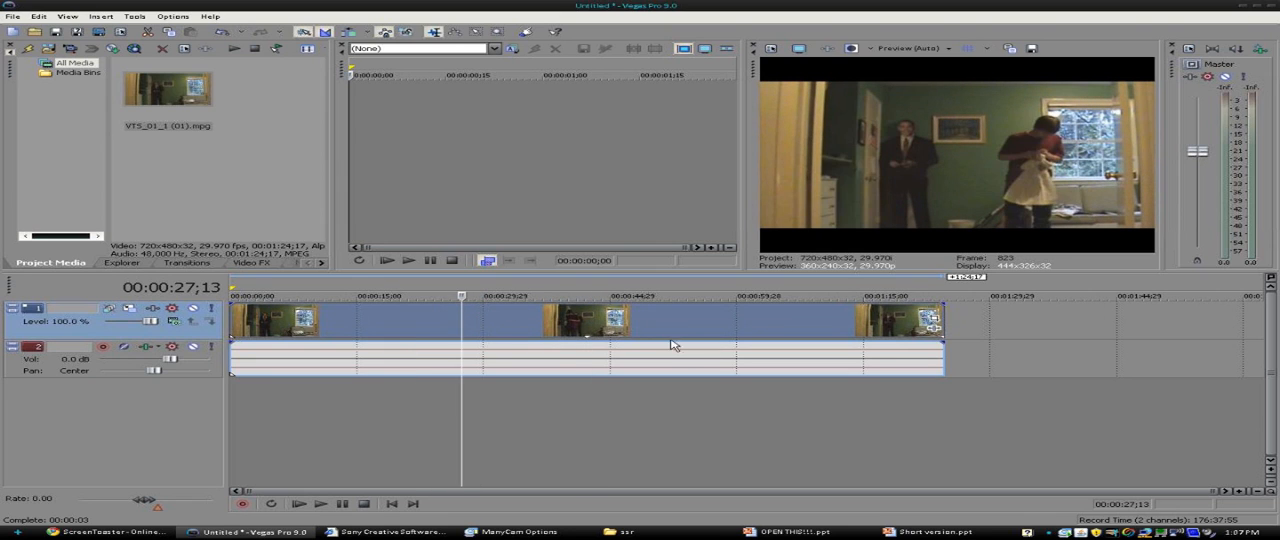
pyautogui.click(591, 332)
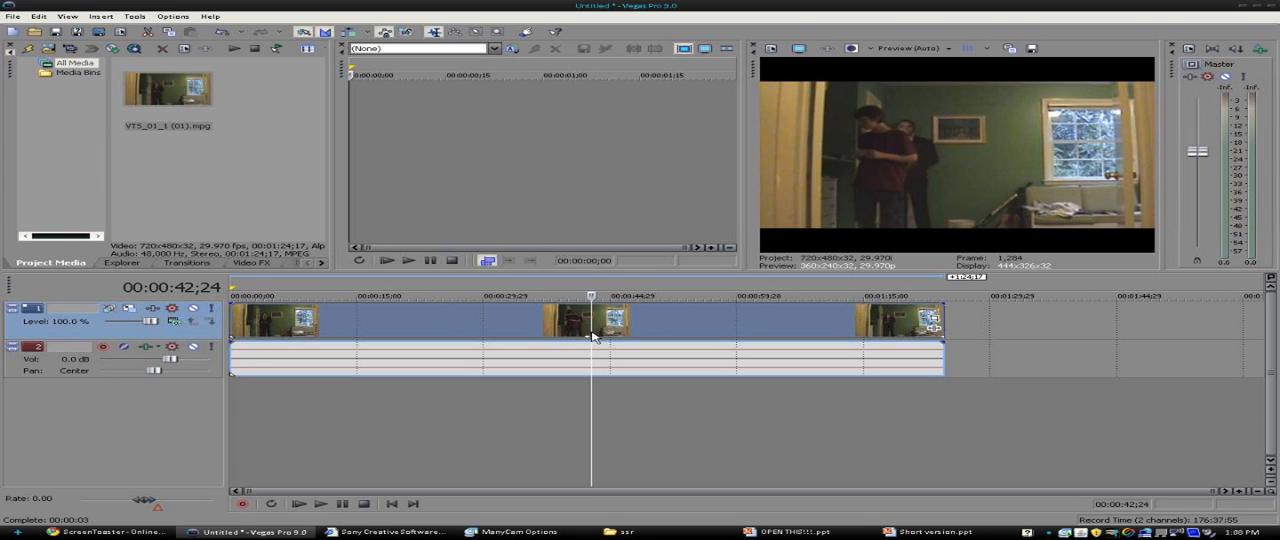
pyautogui.click(561, 320)
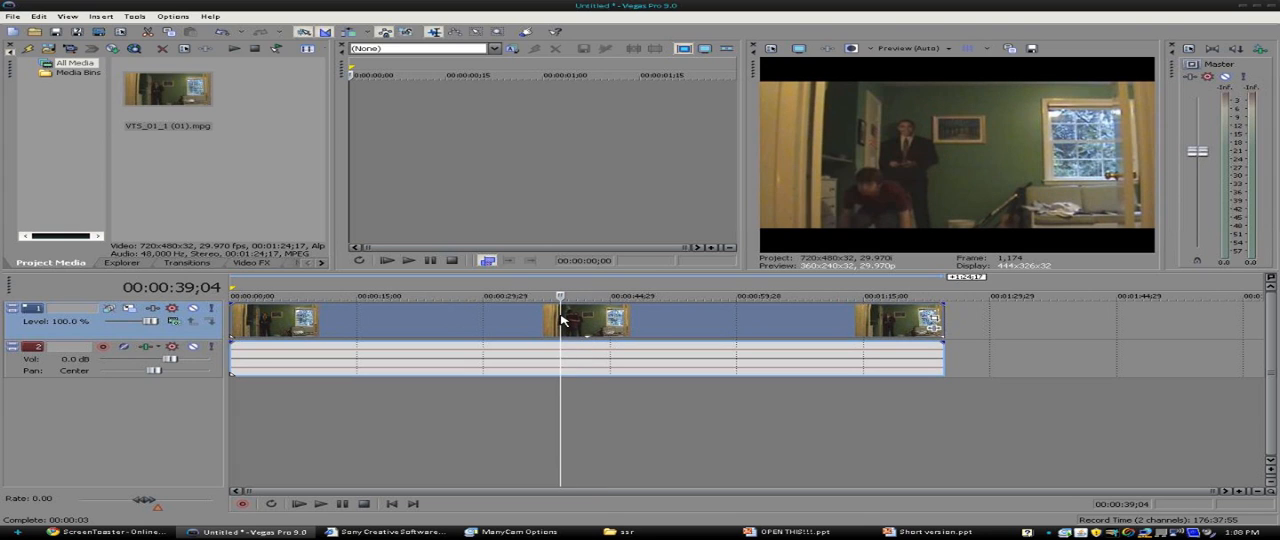
pyautogui.click(491, 323)
pyautogui.click(468, 323)
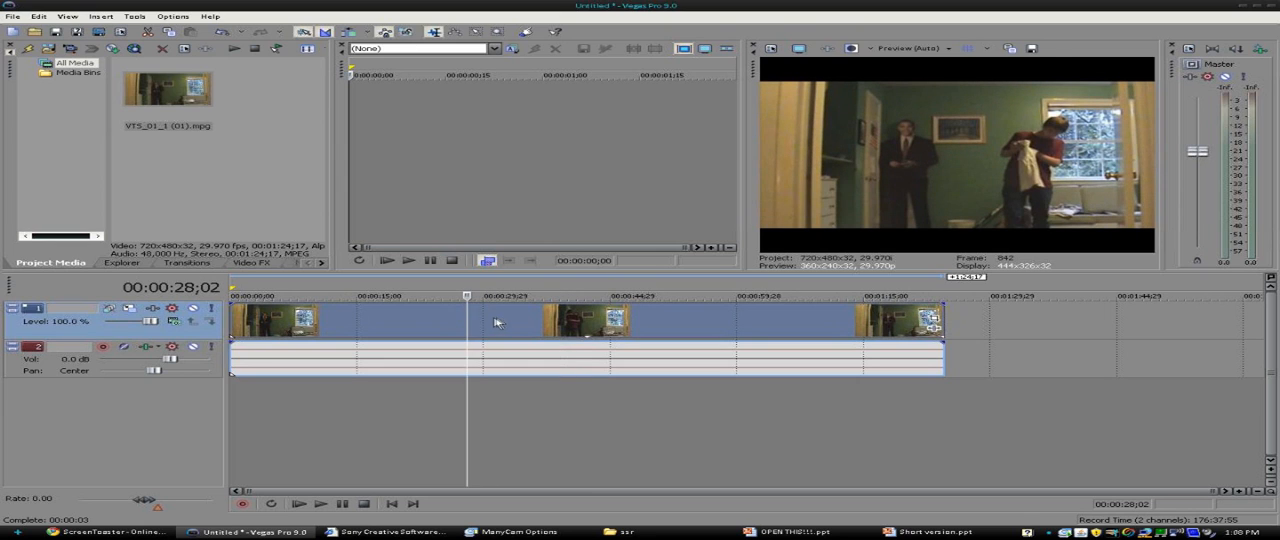
# - Split the video and its audio at 00:00:08;19, where the actor sits on the floor beside the couch
pyautogui.click(424, 321)
pyautogui.press('Left')
pyautogui.press('Left')
pyautogui.press('Left')
pyautogui.press('Left')
pyautogui.press('Left')
pyautogui.press('Left')
pyautogui.press('Left')
pyautogui.press('Left')
pyautogui.press('Left')
pyautogui.press('Left')
pyautogui.press('Left')
pyautogui.press('Left')
pyautogui.press('Left')
pyautogui.press('Left')
pyautogui.press('Left')
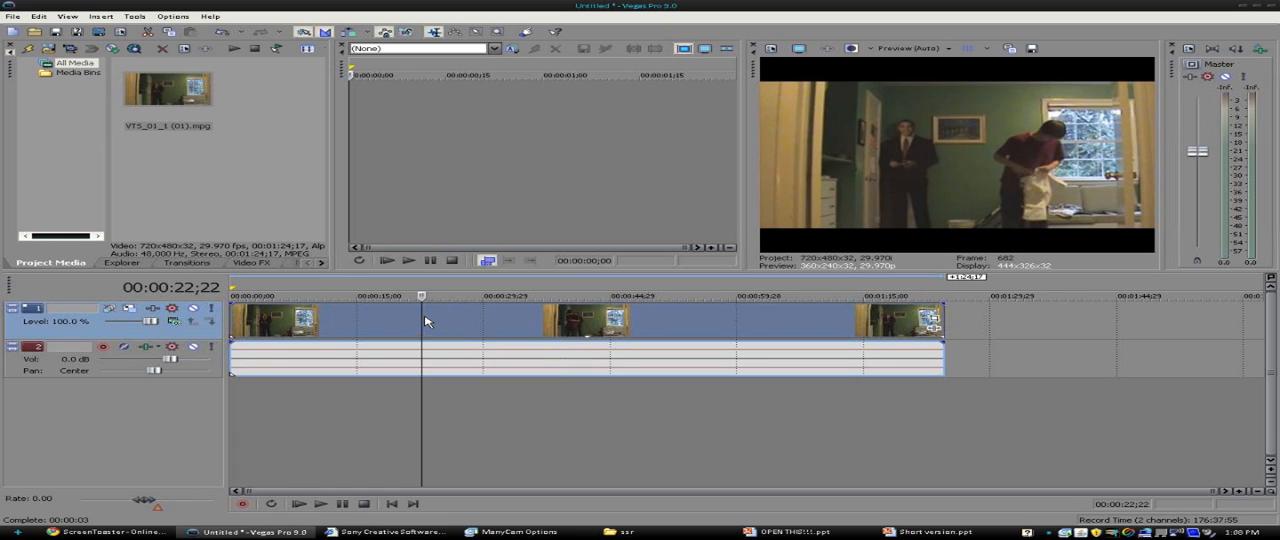
pyautogui.press('Left')
pyautogui.press('Left')
pyautogui.press('Left')
pyautogui.press('Left')
pyautogui.press('Left')
pyautogui.press('Left')
pyautogui.press('Left')
pyautogui.press('Left')
pyautogui.press('Left')
pyautogui.press('Left')
pyautogui.press('Left')
pyautogui.press('Left')
pyautogui.press('Left')
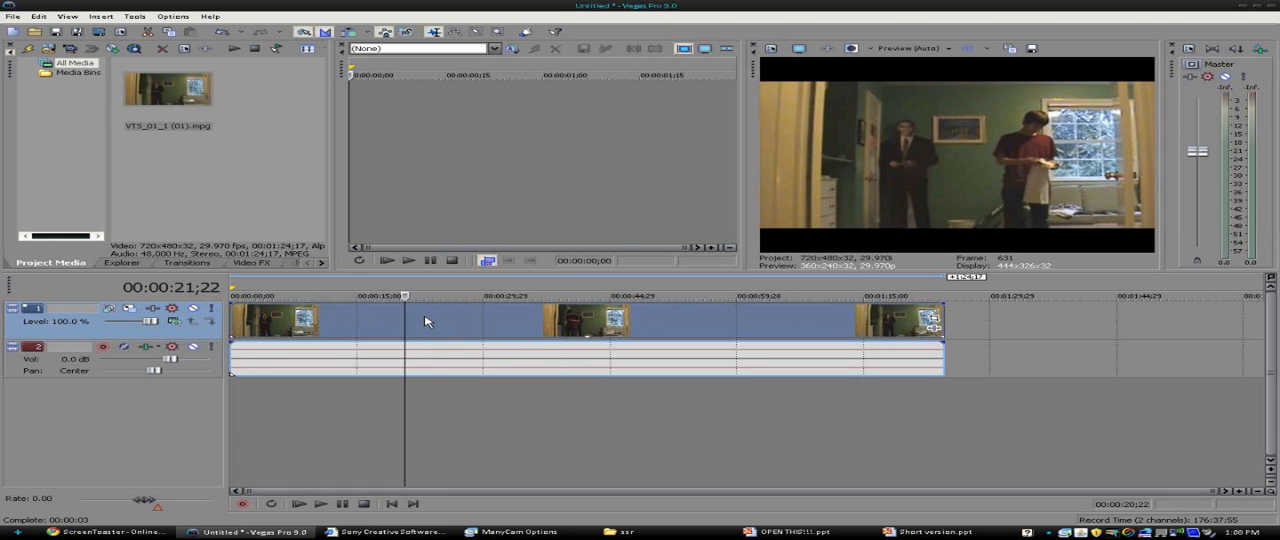
pyautogui.press('Left')
pyautogui.press('Left')
pyautogui.press('Left')
pyautogui.press('Left')
pyautogui.press('Left')
pyautogui.press('Left')
pyautogui.press('Left')
pyautogui.press('Left')
pyautogui.press('Left')
pyautogui.press('Left')
pyautogui.press('Left')
pyautogui.press('Left')
pyautogui.press('Left')
pyautogui.press('Left')
pyautogui.press('Left')
pyautogui.press('Left')
pyautogui.press('Left')
pyautogui.press('Left')
pyautogui.press('Left')
pyautogui.press('Left')
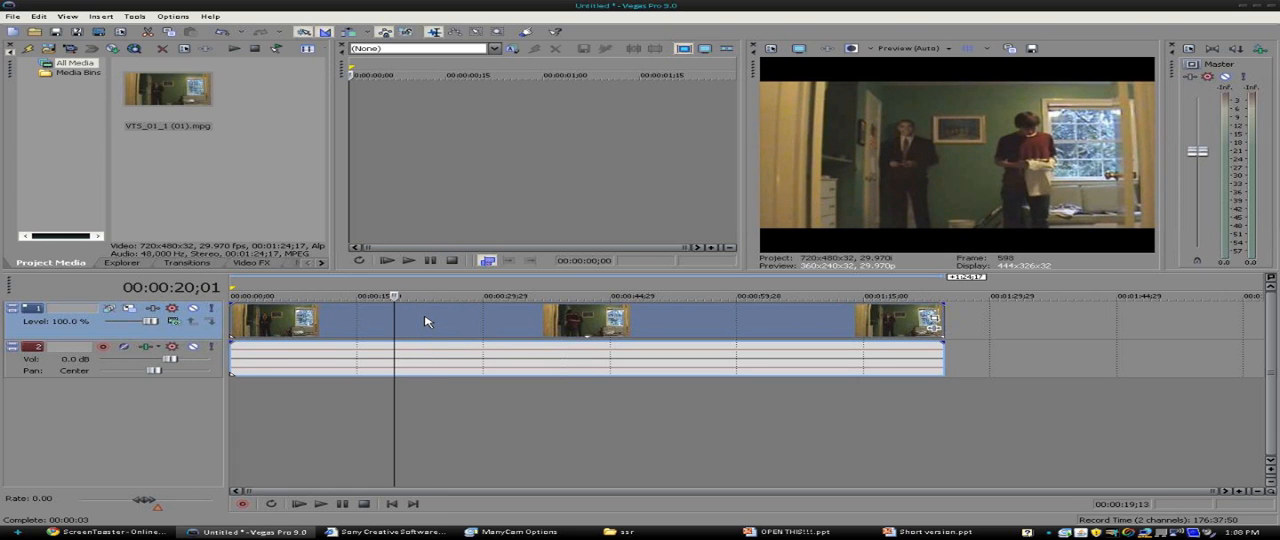
pyautogui.press('Left')
pyautogui.press('Left')
pyautogui.press('Left')
pyautogui.press('Left')
pyautogui.press('Left')
pyautogui.press('Left')
pyautogui.press('Left')
pyautogui.press('Left')
pyautogui.press('Left')
pyautogui.press('Left')
pyautogui.press('Left')
pyautogui.press('Left')
pyautogui.press('Left')
pyautogui.press('Left')
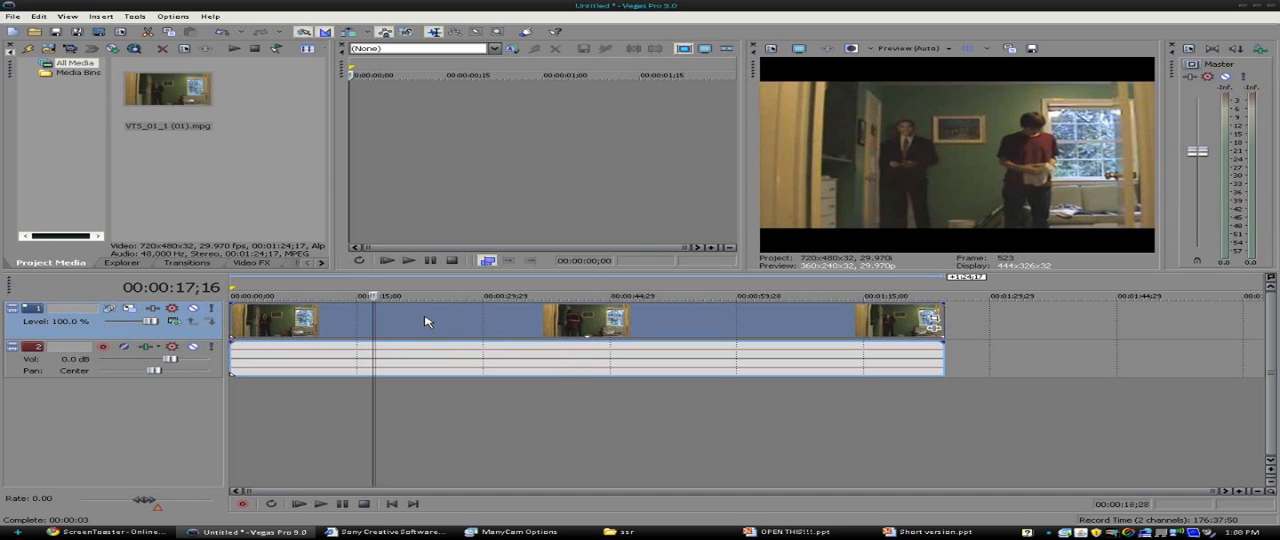
pyautogui.click(355, 319)
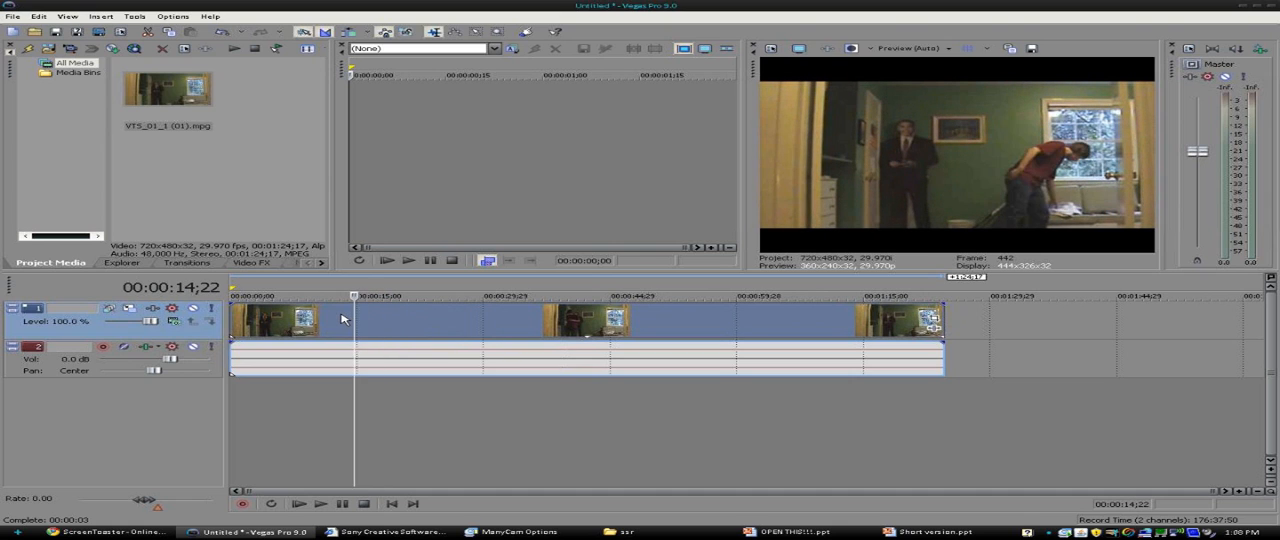
pyautogui.click(341, 319)
pyautogui.click(324, 319)
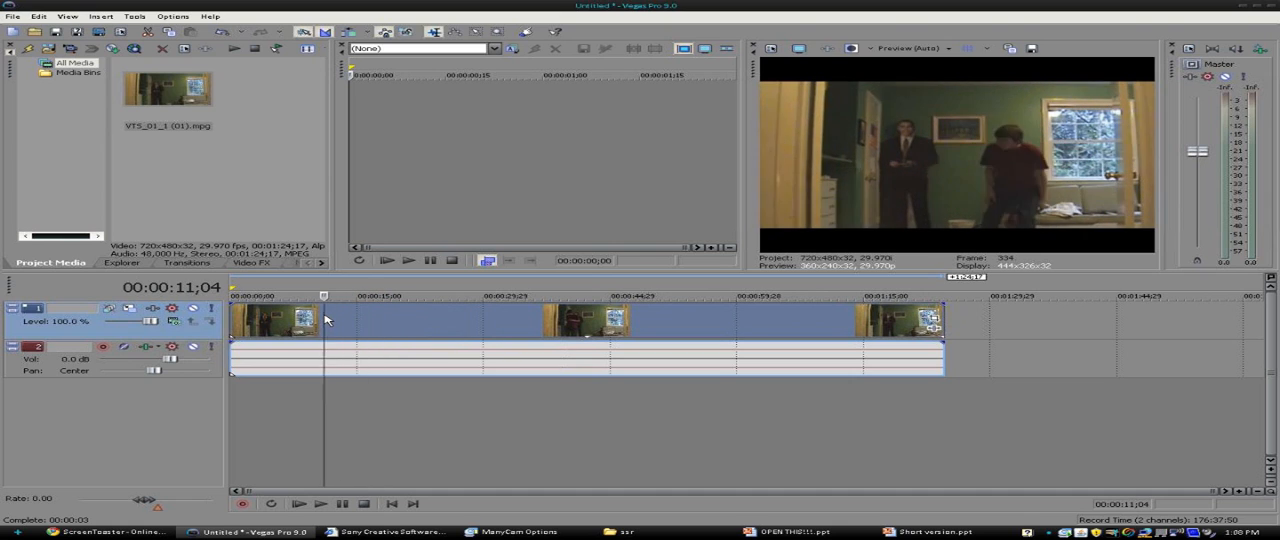
pyautogui.click(313, 319)
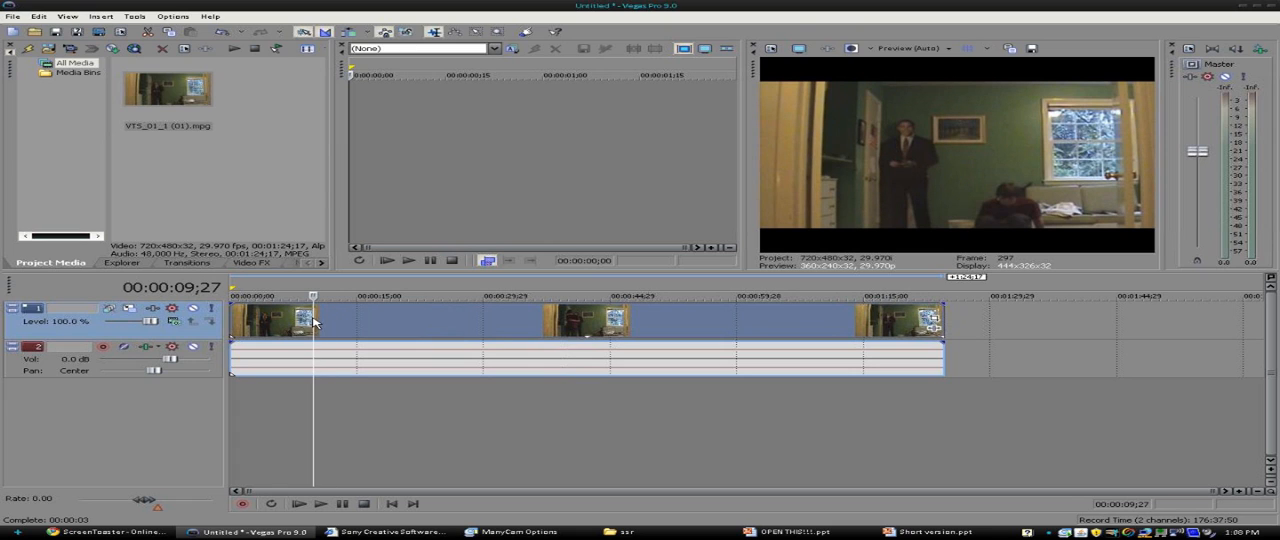
pyautogui.click(303, 320)
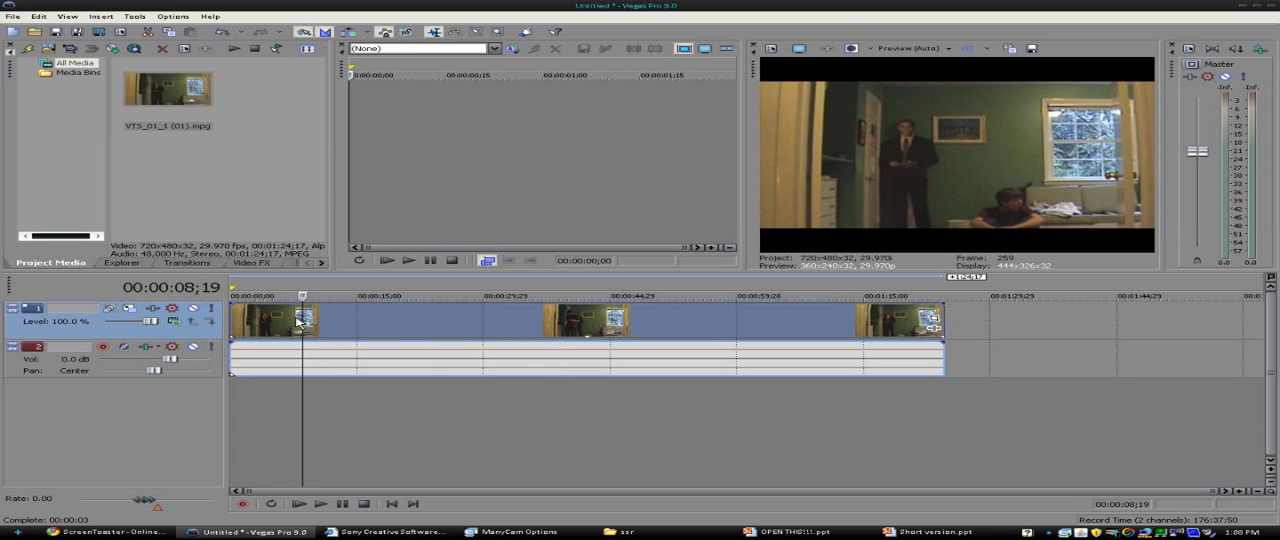
pyautogui.press('s')
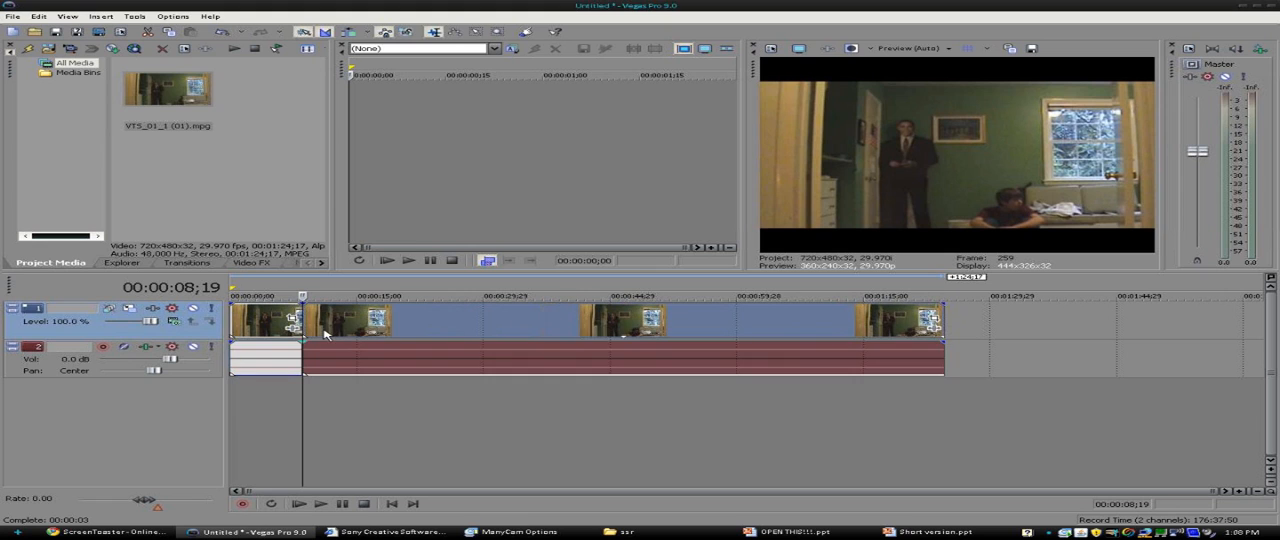
# - Delete the opening segment before the split and move the remaining clip to the start of the timeline
pyautogui.click(278, 325)
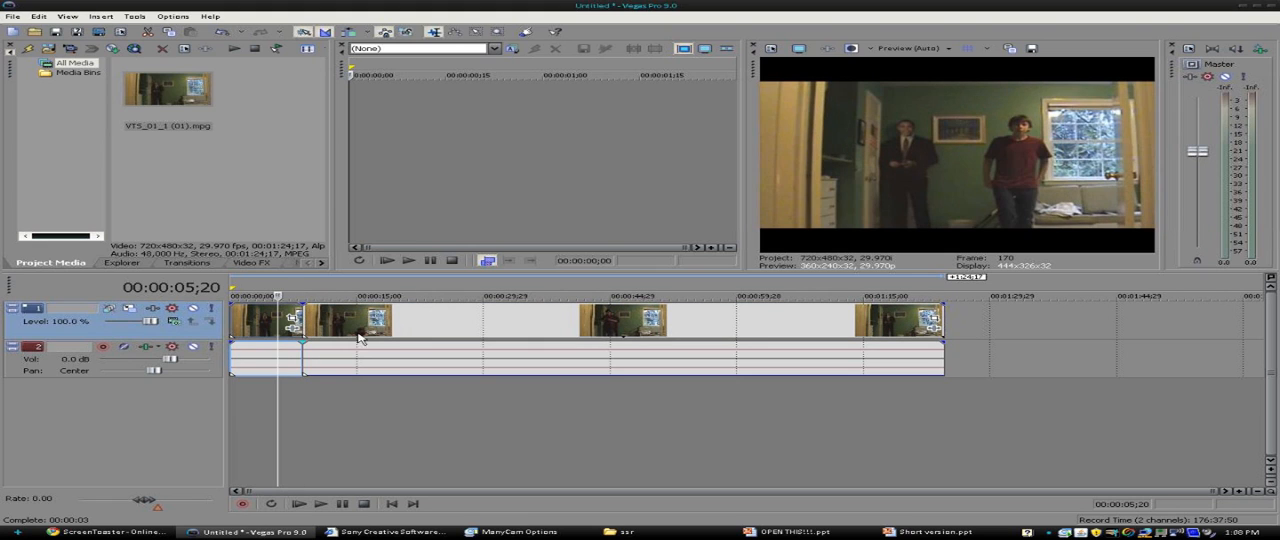
pyautogui.press('Delete')
pyautogui.moveTo(375, 326); pyautogui.dragTo(277, 328)
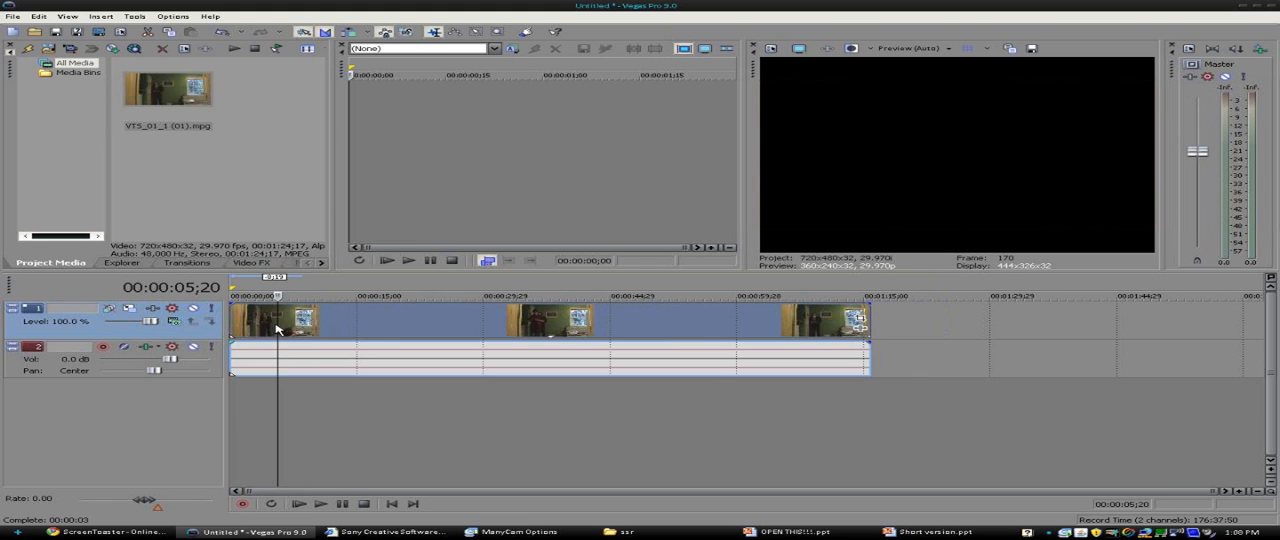
# - Find the end of the actor's performance beside the window and split the clip at 00:00:25;00
pyautogui.click(353, 311)
pyautogui.click(377, 318)
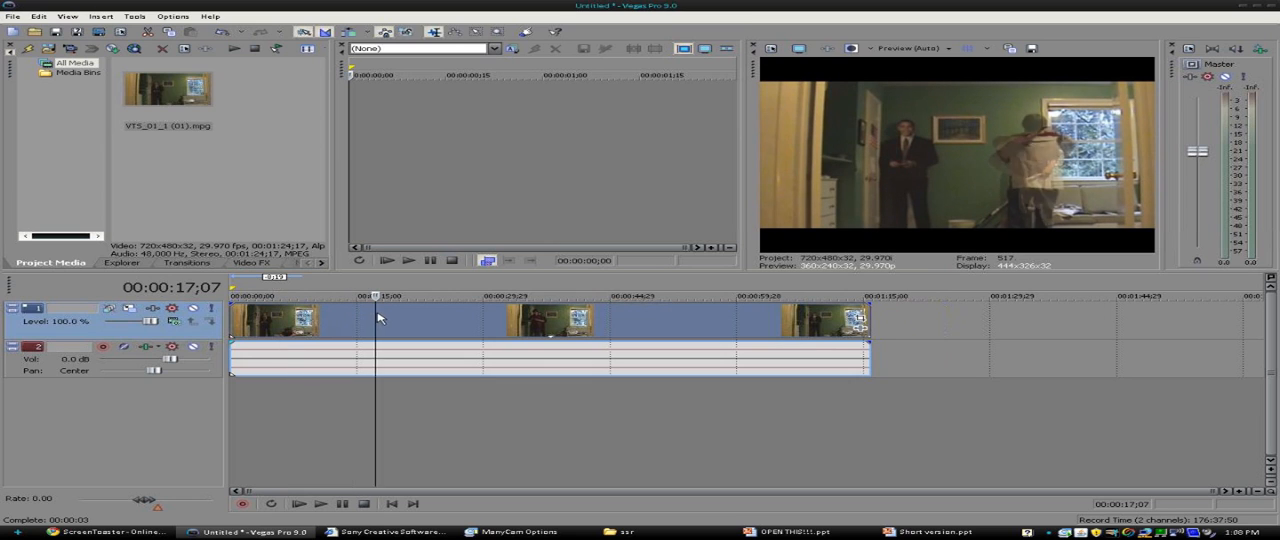
pyautogui.click(391, 318)
pyautogui.click(410, 318)
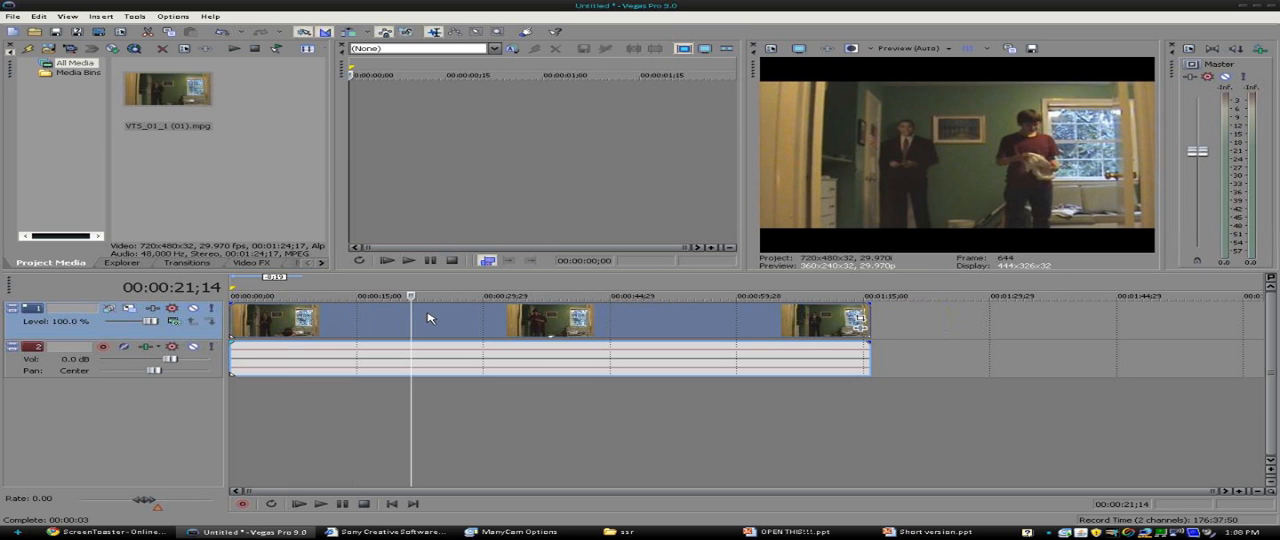
pyautogui.click(428, 318)
pyautogui.click(443, 318)
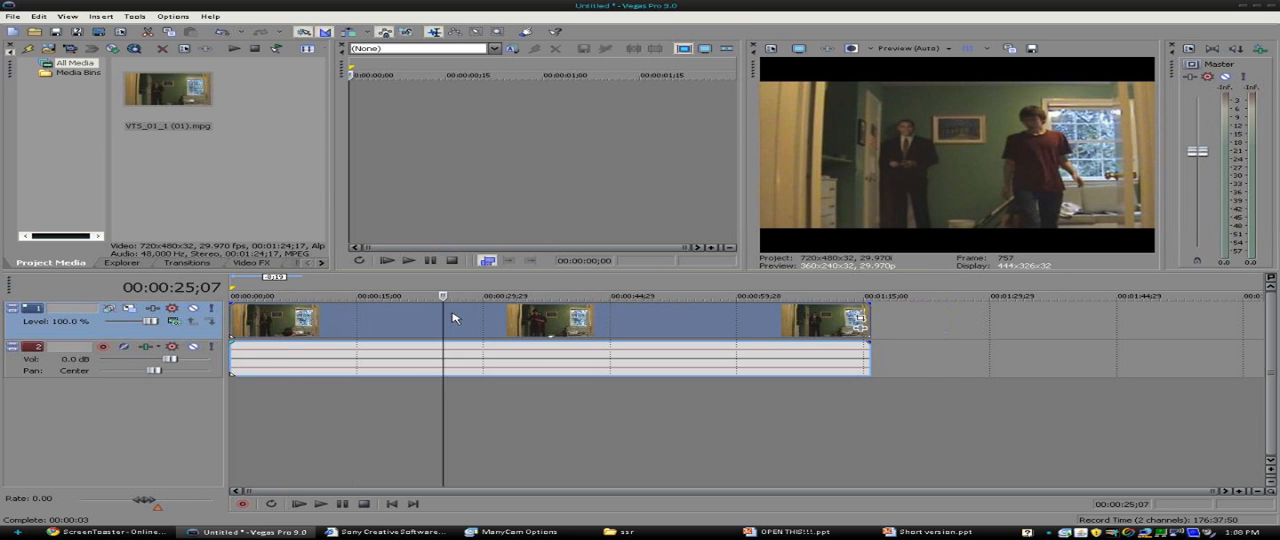
pyautogui.click(428, 318)
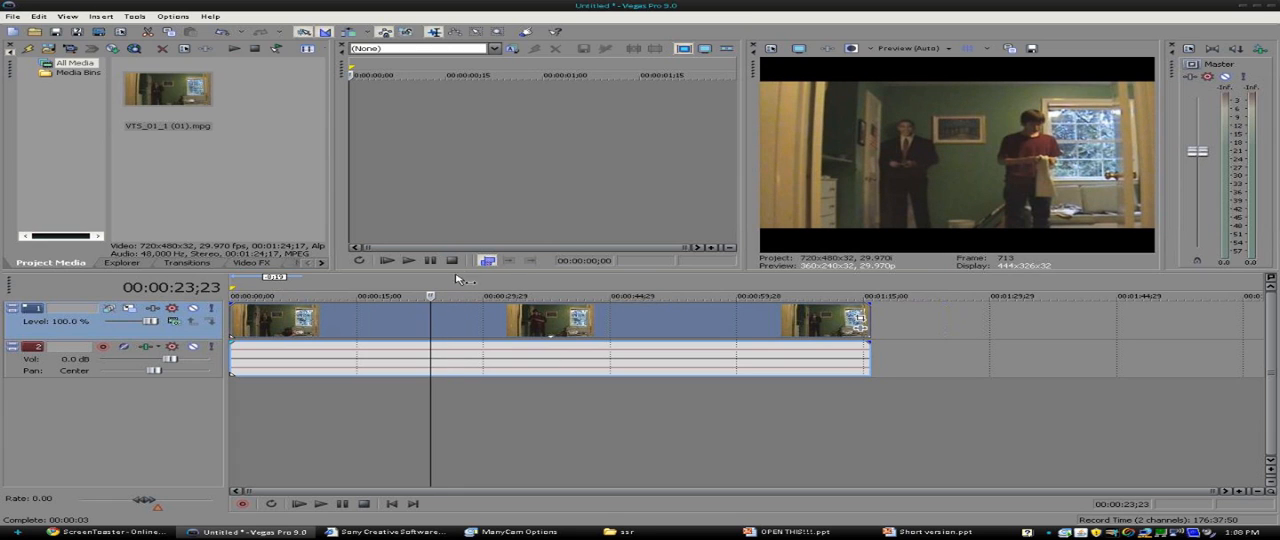
pyautogui.click(437, 322)
pyautogui.press('Right')
pyautogui.press('Right')
pyautogui.press('Right')
pyautogui.press('Right')
pyautogui.press('Right')
pyautogui.press('Right')
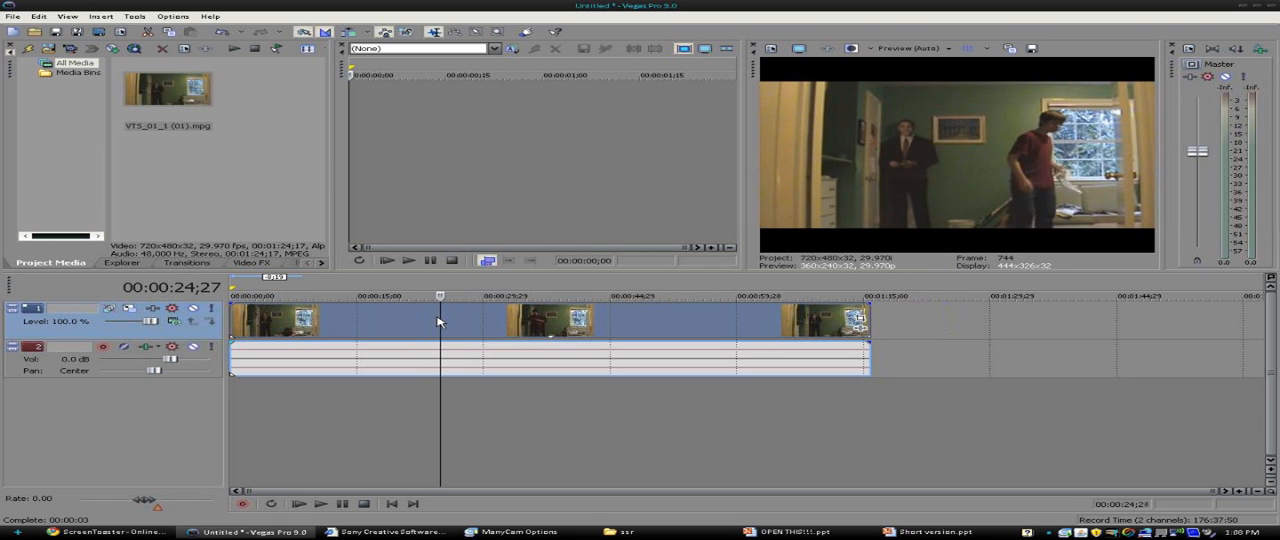
pyautogui.press('Left')
pyautogui.press('Left')
pyautogui.press('Left')
pyautogui.press('Left')
pyautogui.press('Right')
pyautogui.press('Right')
pyautogui.press('Right')
pyautogui.press('Right')
pyautogui.press('Right')
pyautogui.press('Right')
pyautogui.press('Right')
pyautogui.press('Right')
pyautogui.press('Right')
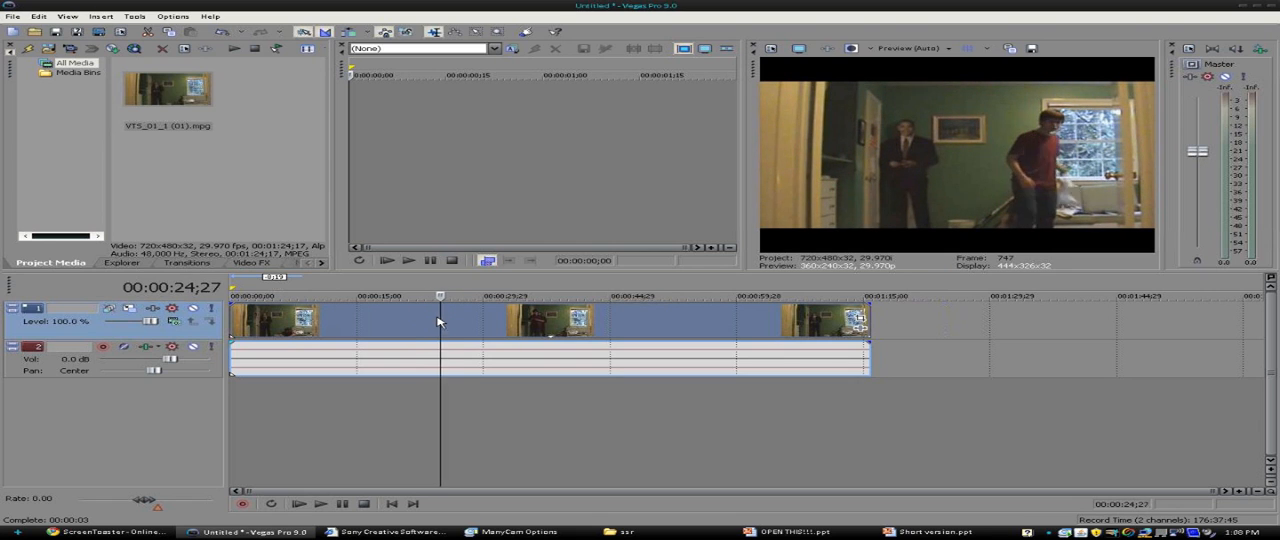
pyautogui.press('Left')
pyautogui.press('Left')
pyautogui.press('Left')
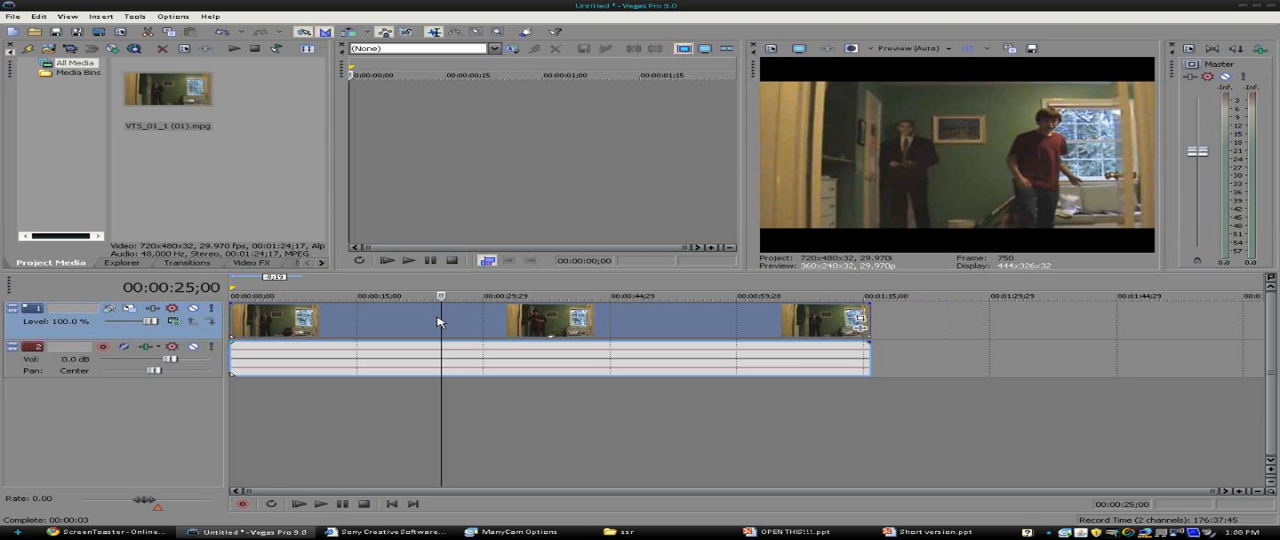
pyautogui.press('s')
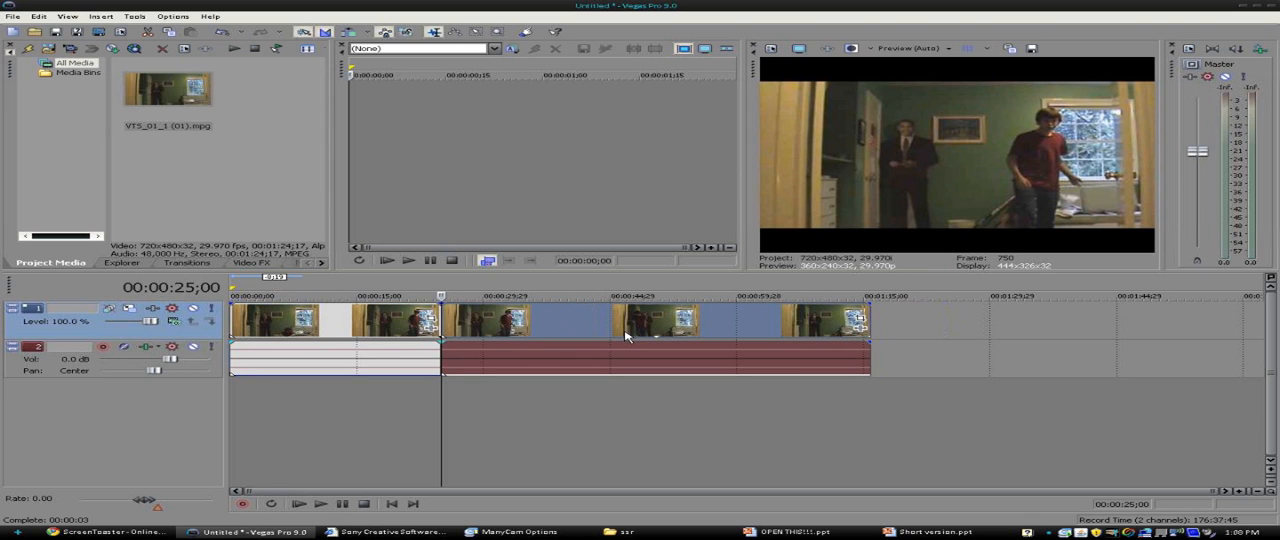
# - Split the second segment at 00:00:29;12, where the actor is crouching by the door
pyautogui.press('Right')
pyautogui.press('Right')
pyautogui.press('Right')
pyautogui.press('space')
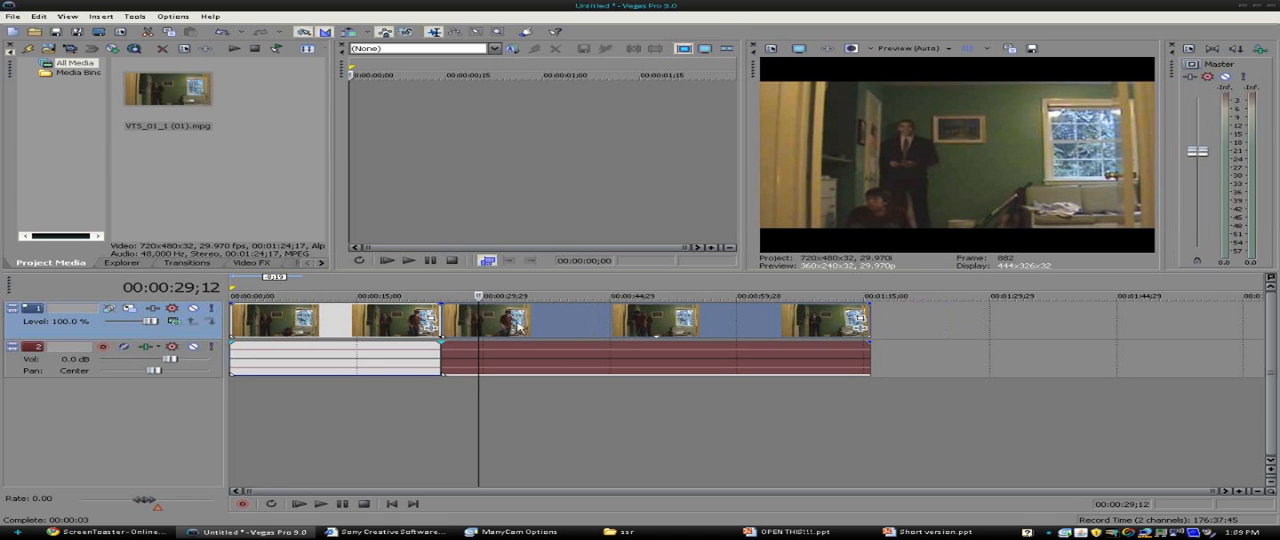
pyautogui.press('s')
# - Delete the short middle segment between the two splits and move the following clip back to close the gap
pyautogui.click(458, 321)
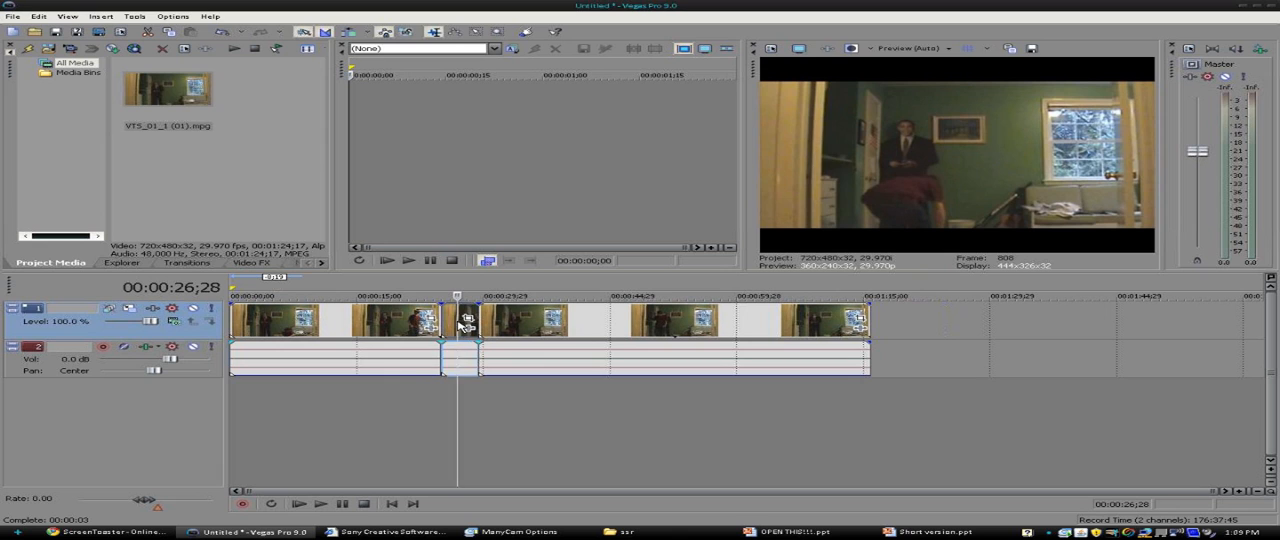
pyautogui.press('Delete')
pyautogui.moveTo(528, 325); pyautogui.dragTo(487, 321)
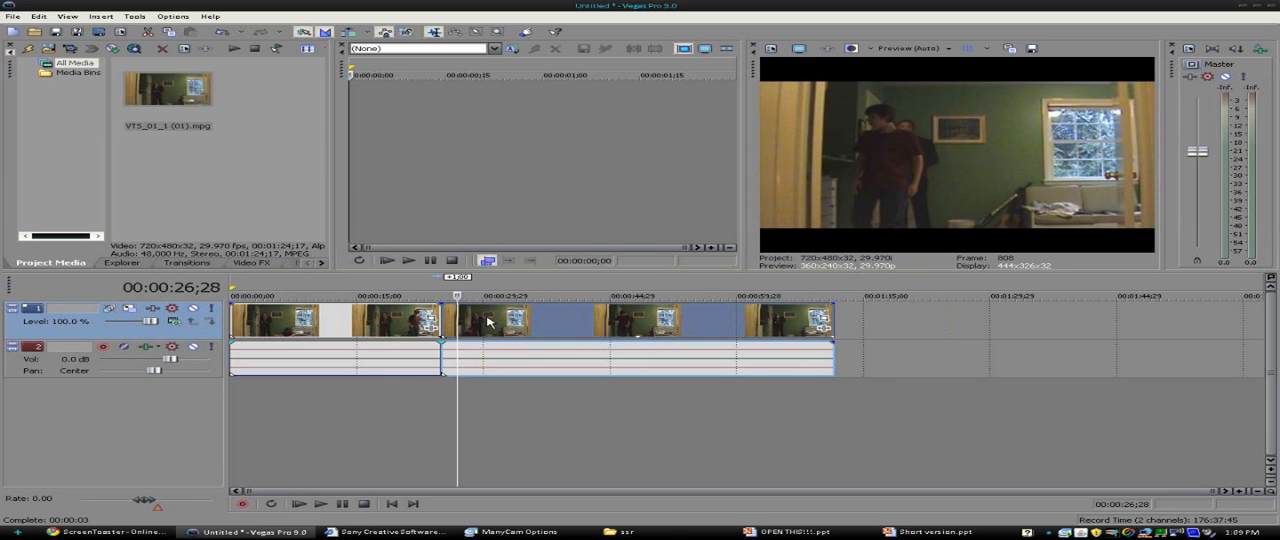
# - Split the second clip at 00:00:52;17 and delete everything after that point
pyautogui.click(488, 321)
pyautogui.press('space')
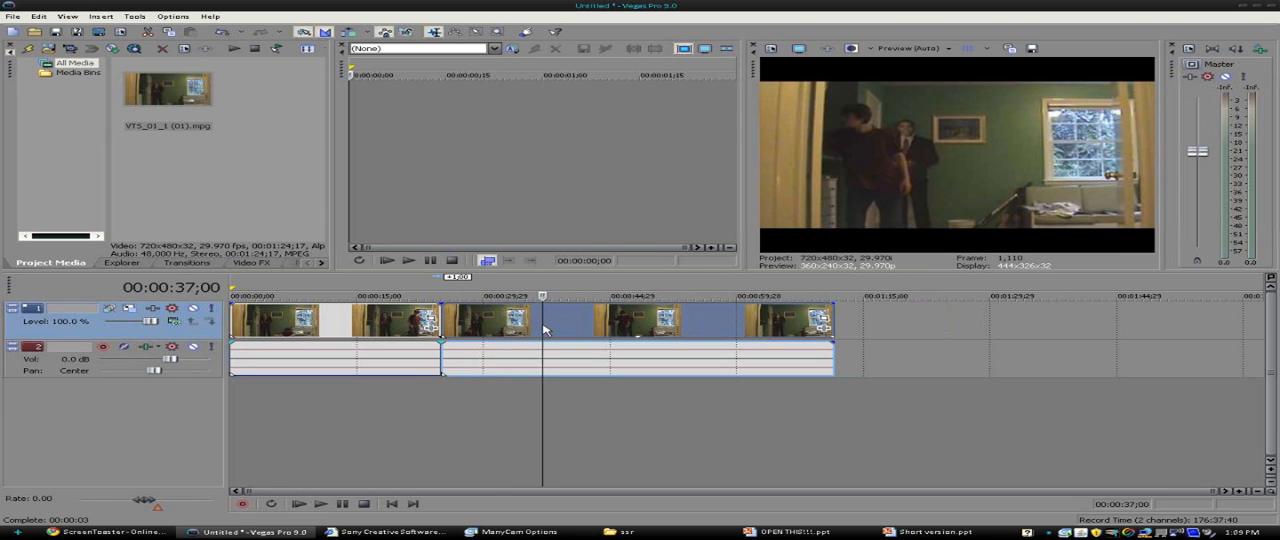
pyautogui.click(617, 326)
pyautogui.click(675, 322)
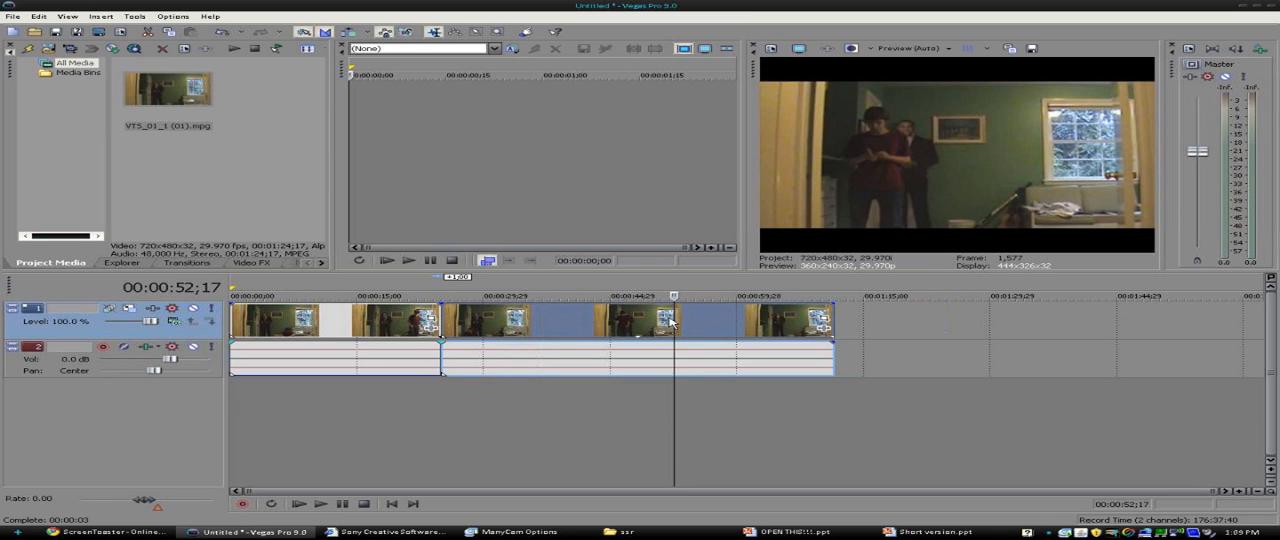
pyautogui.press('s')
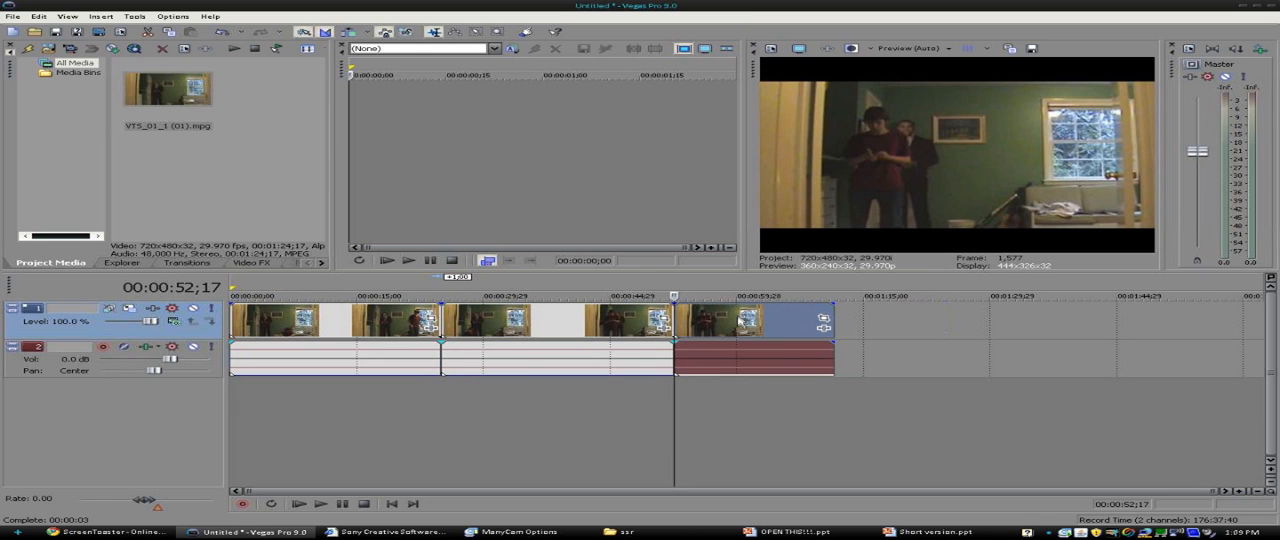
pyautogui.press('Delete')
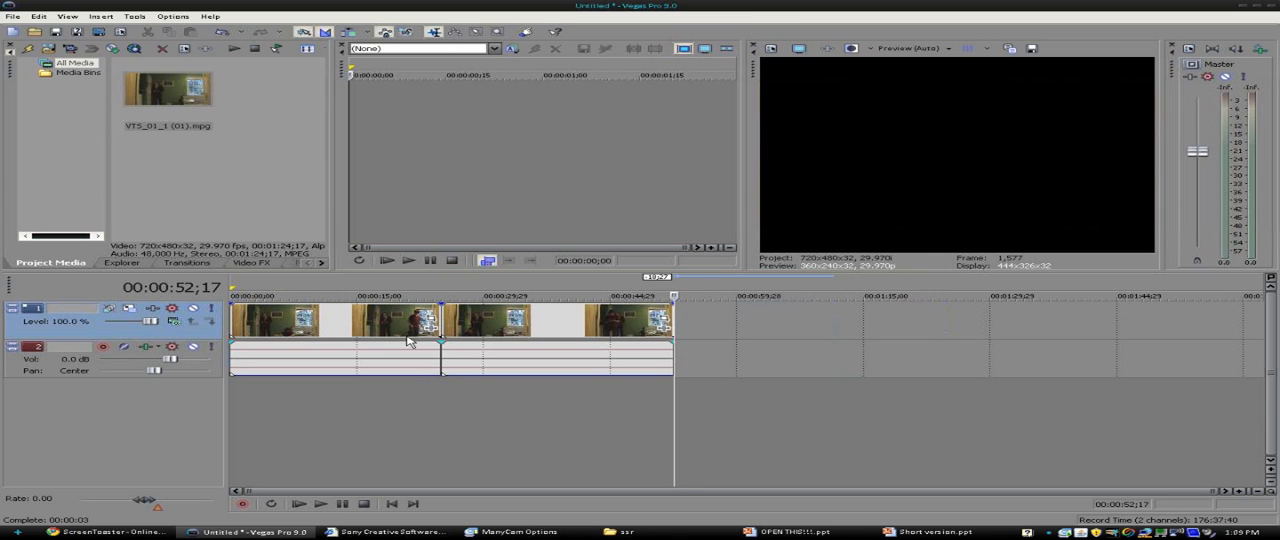
# - Move the audio events of both clips down onto a new audio track, keeping their timing
pyautogui.moveTo(384, 372); pyautogui.dragTo(390, 394)
pyautogui.click(521, 369)
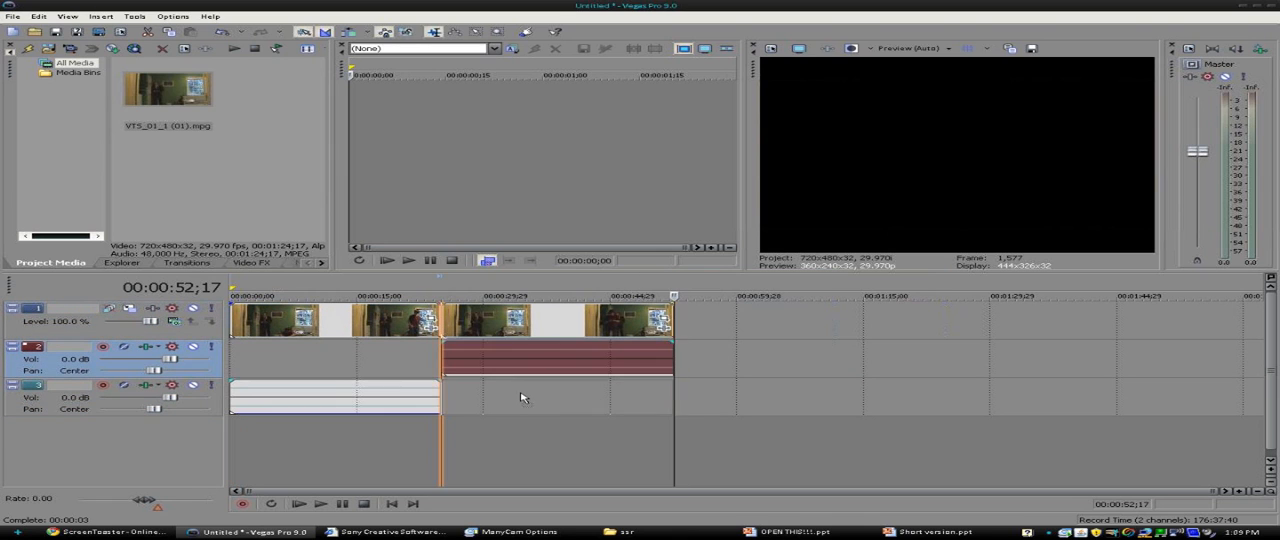
pyautogui.moveTo(521, 398); pyautogui.dragTo(520, 396)
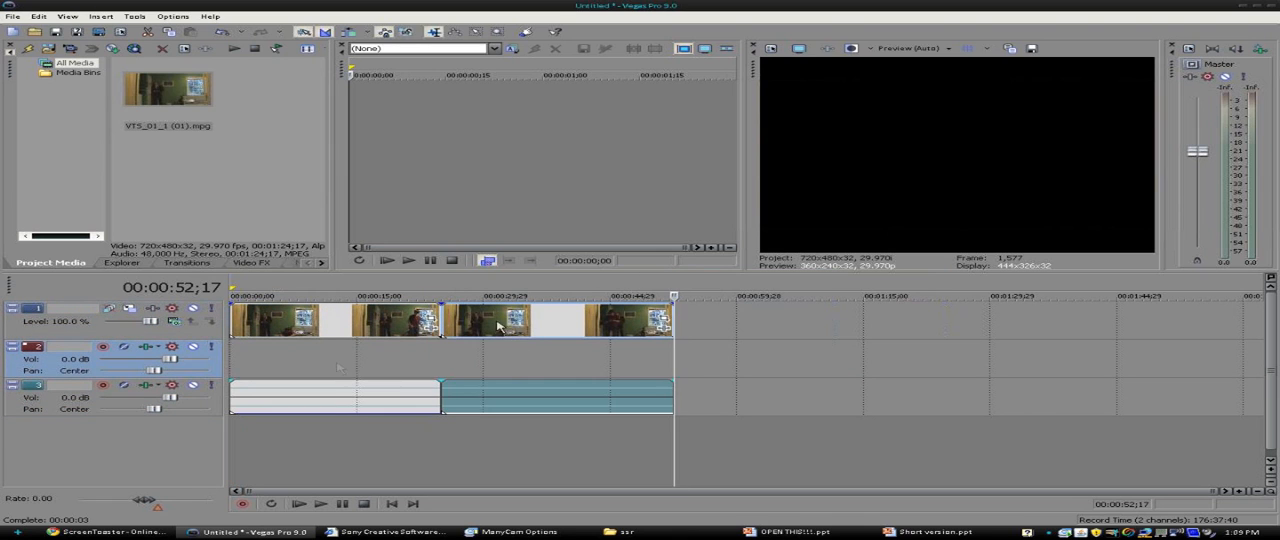
# - Insert a new empty video track above the existing video track
pyautogui.moveTo(560, 320)
pyautogui.mouseDown()
pyautogui.moveTo(549, 337)
pyautogui.moveTo(486, 355)
pyautogui.moveTo(608, 314)
pyautogui.moveTo(561, 315)
pyautogui.mouseUp()
pyautogui.rightClick(722, 314)
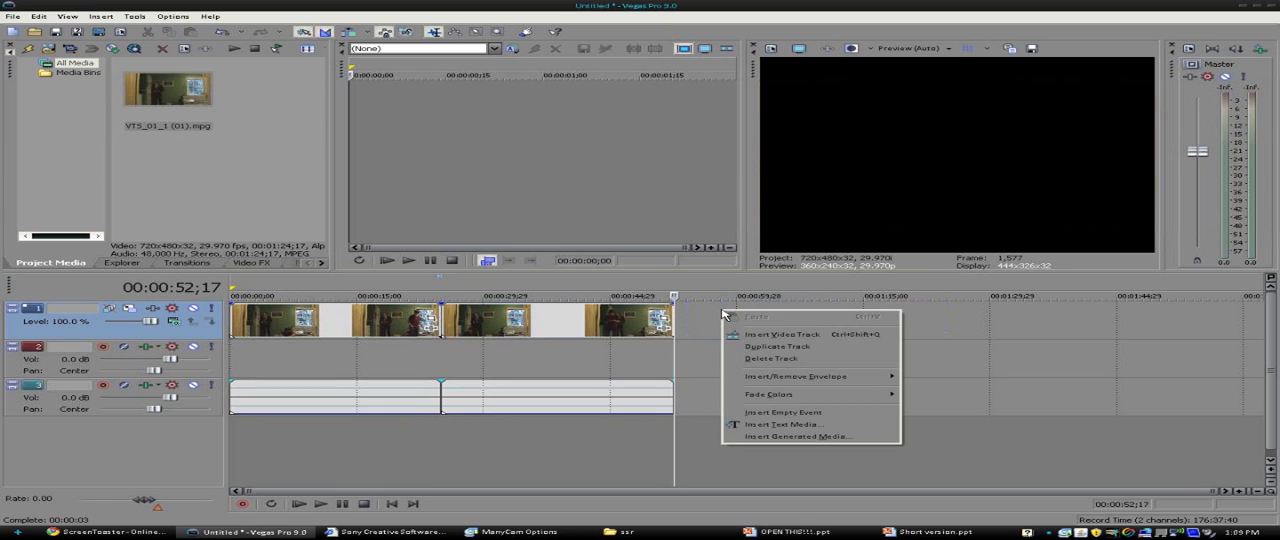
pyautogui.click(797, 337)
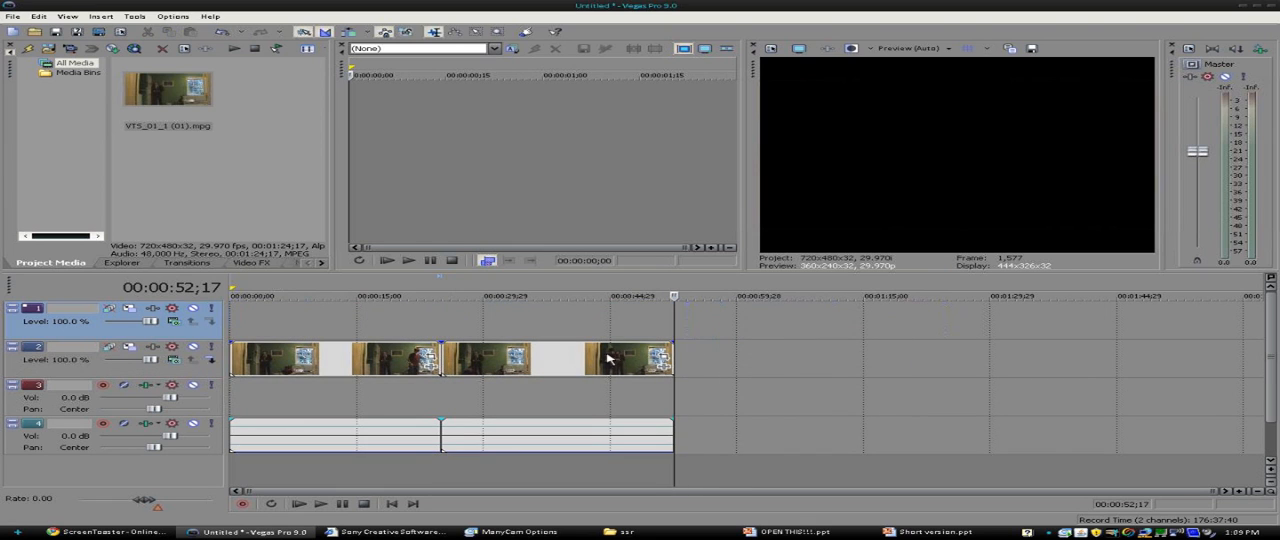
# - Move the second clip to the start of the new upper video track and trim its end to match the clip below
pyautogui.moveTo(605, 356); pyautogui.dragTo(593, 339)
pyautogui.hotkey('ctrl', 'z')
pyautogui.moveTo(449, 322); pyautogui.dragTo(392, 322)
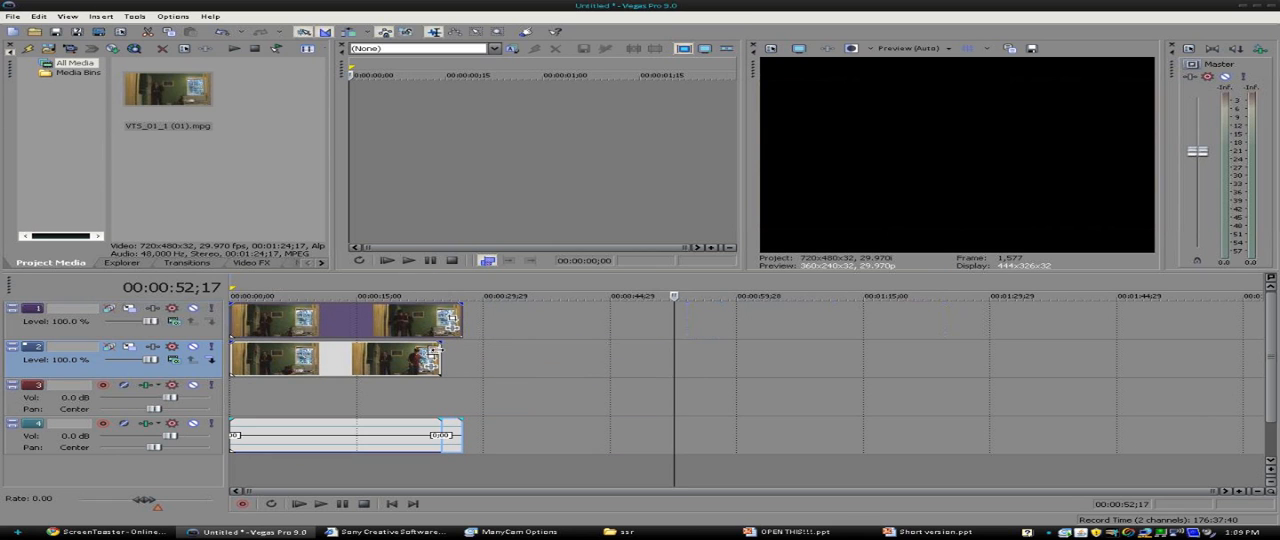
pyautogui.click(467, 321)
pyautogui.moveTo(462, 320); pyautogui.dragTo(441, 322)
# - Open the Event Pan/Crop settings of the upper track's clip and enable its mask
pyautogui.click(352, 330)
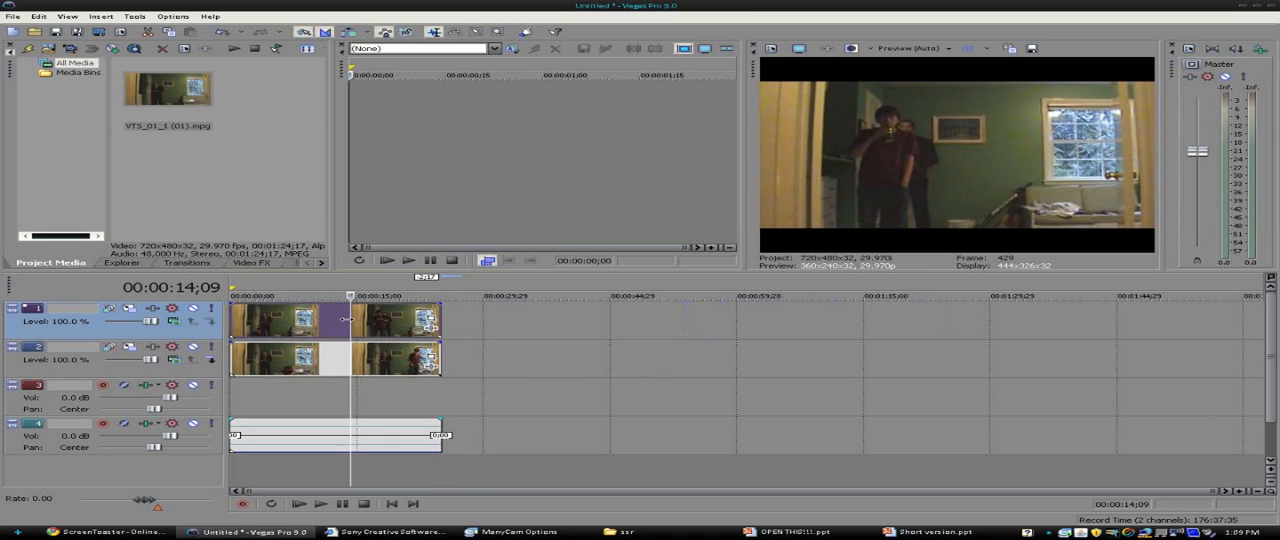
pyautogui.click(426, 321)
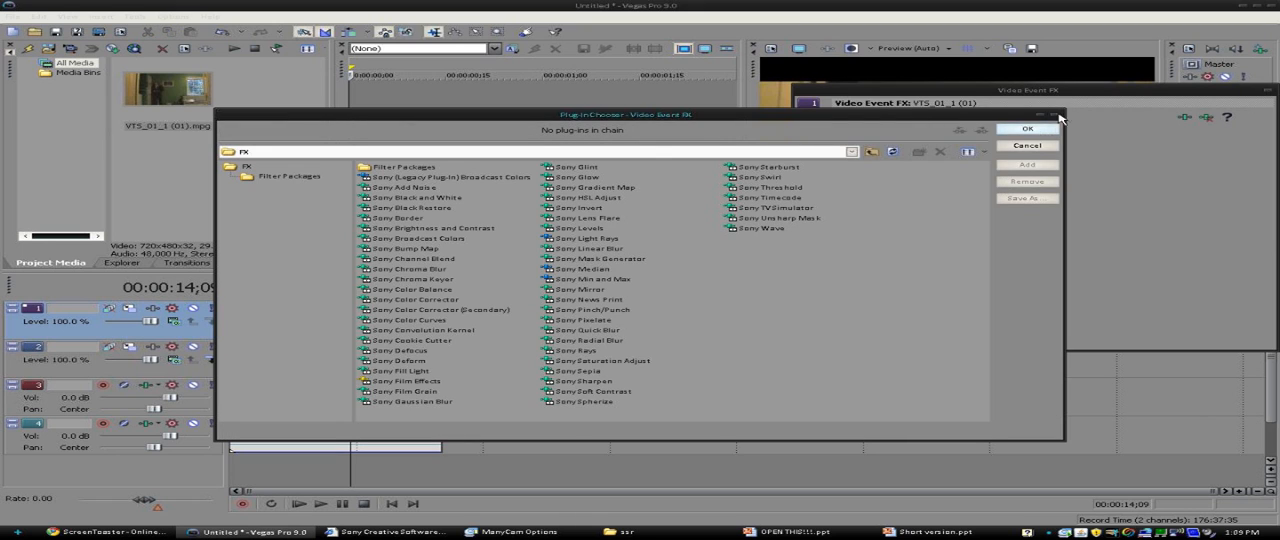
pyautogui.click(1057, 116)
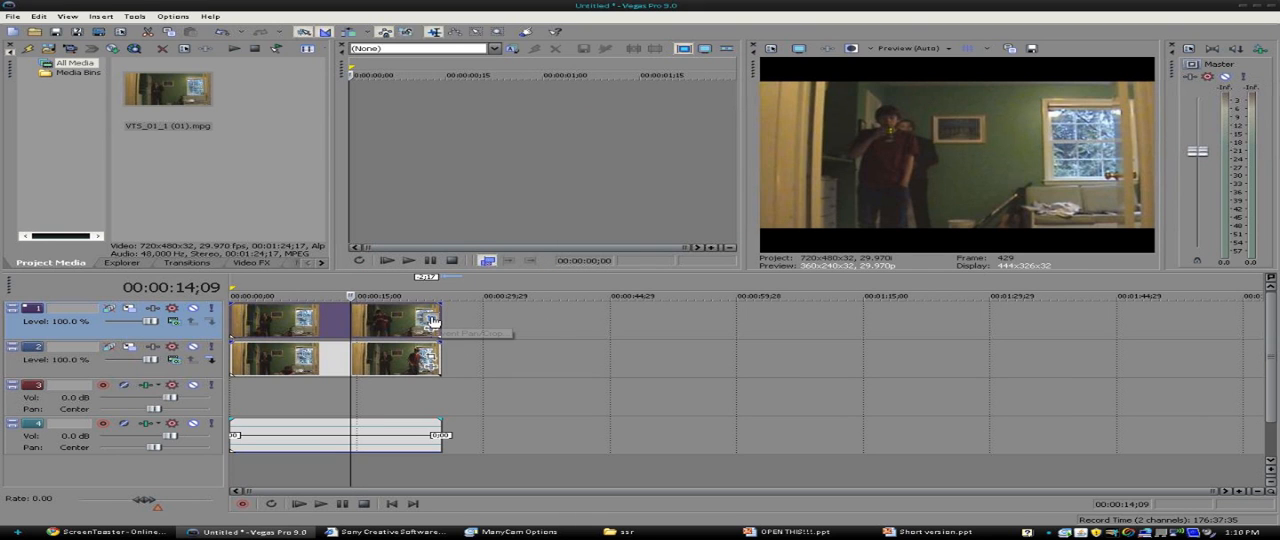
pyautogui.click(432, 320)
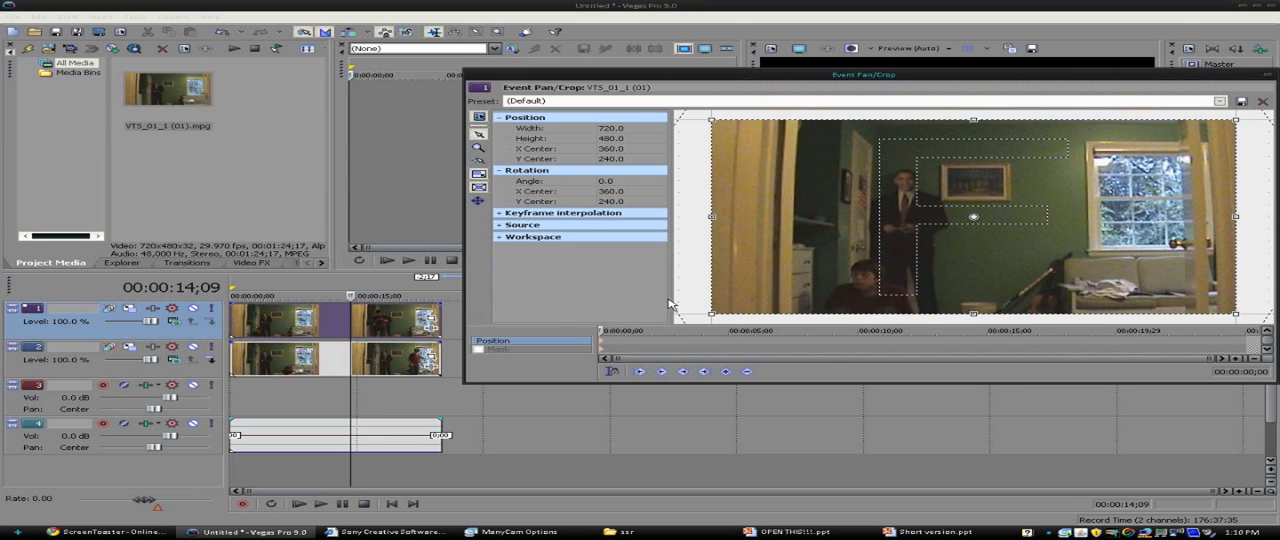
pyautogui.click(480, 349)
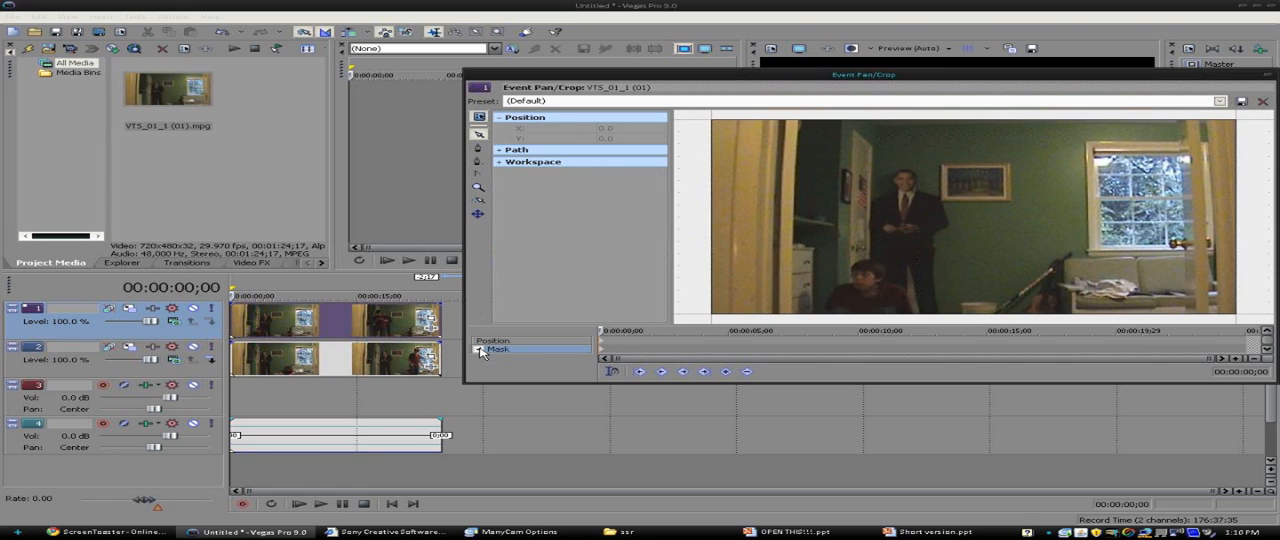
# - Draw a closed mask around the right part of the frame, with its inner edge running down beside the standing figure in the suit
pyautogui.click(479, 149)
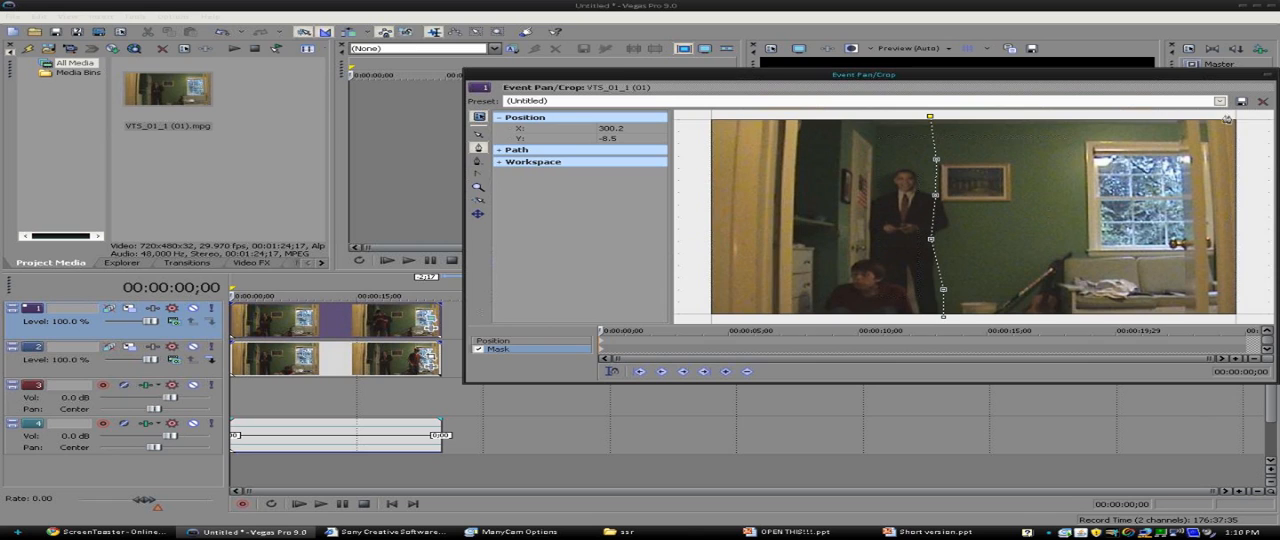
pyautogui.click(1249, 314)
pyautogui.click(944, 319)
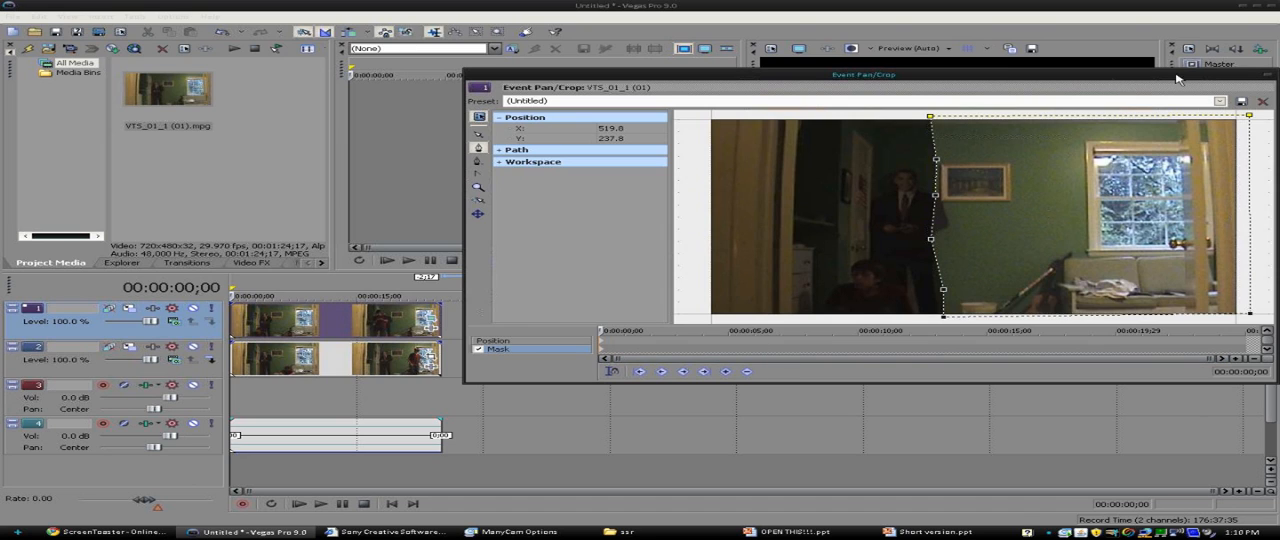
pyautogui.click(1265, 76)
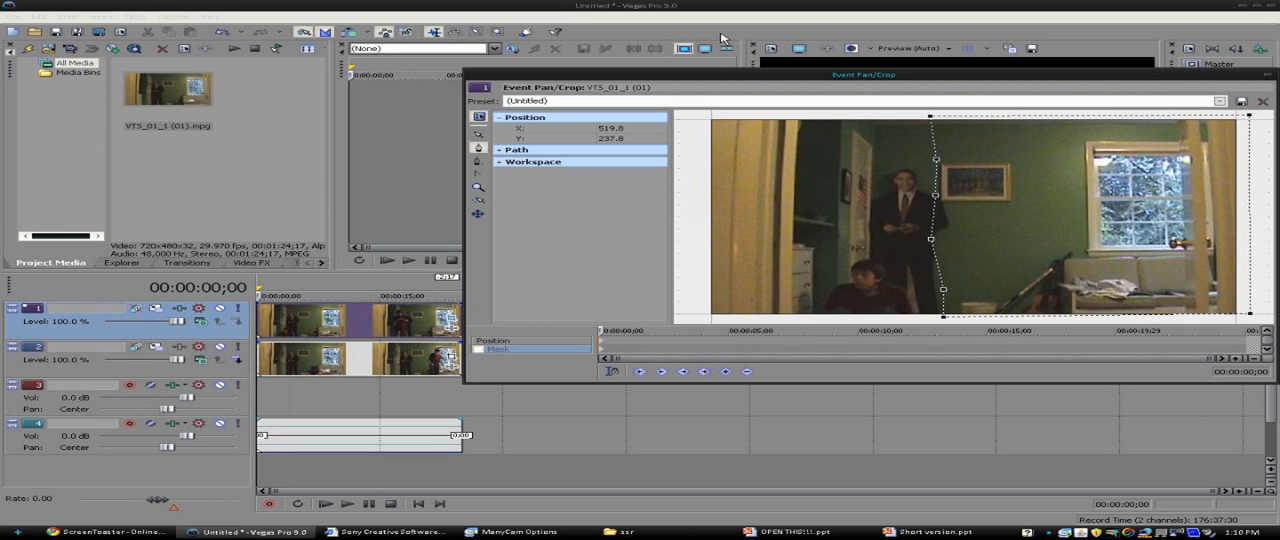
# - Uncover the video preview and toggle the clip's mask off and on to compare the composite, leaving the mask enabled
pyautogui.moveTo(702, 82); pyautogui.dragTo(601, 263)
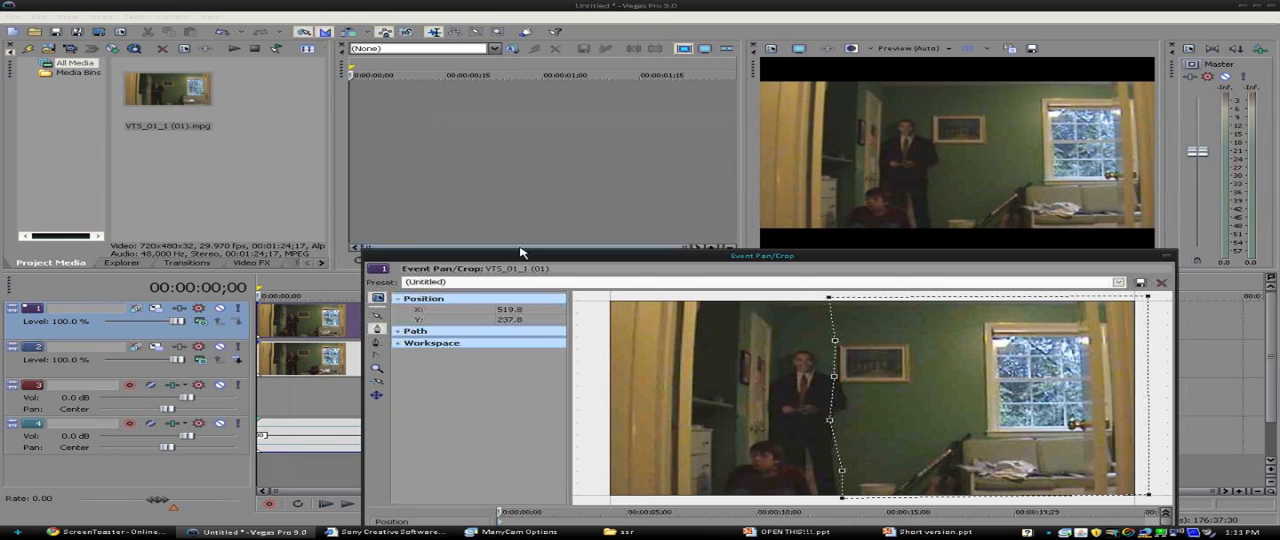
pyautogui.moveTo(520, 251); pyautogui.dragTo(522, 226)
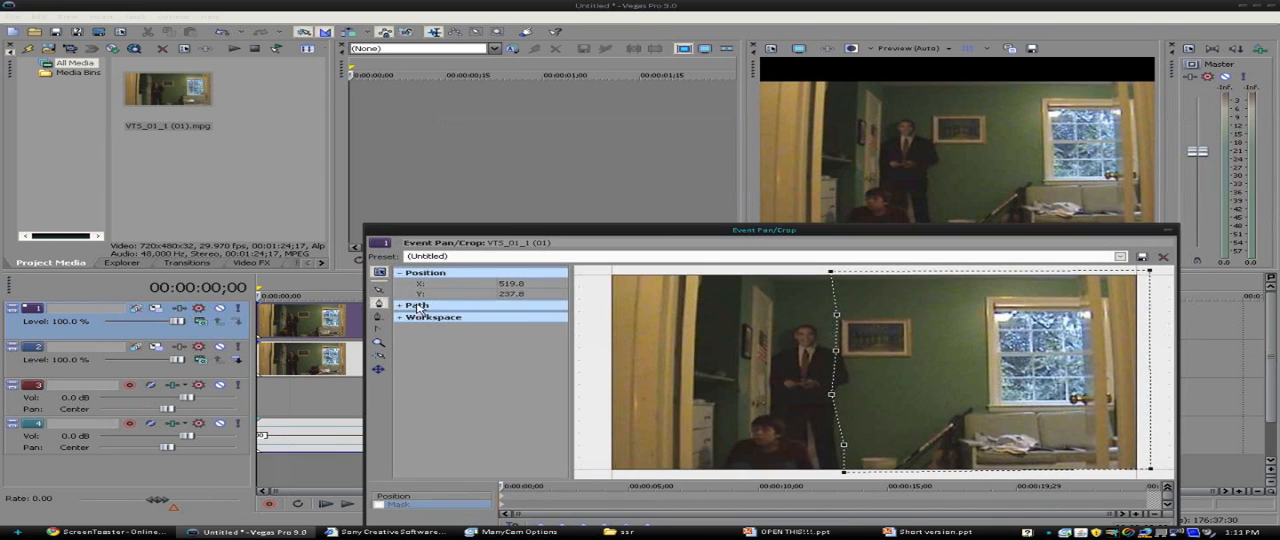
pyautogui.click(378, 505)
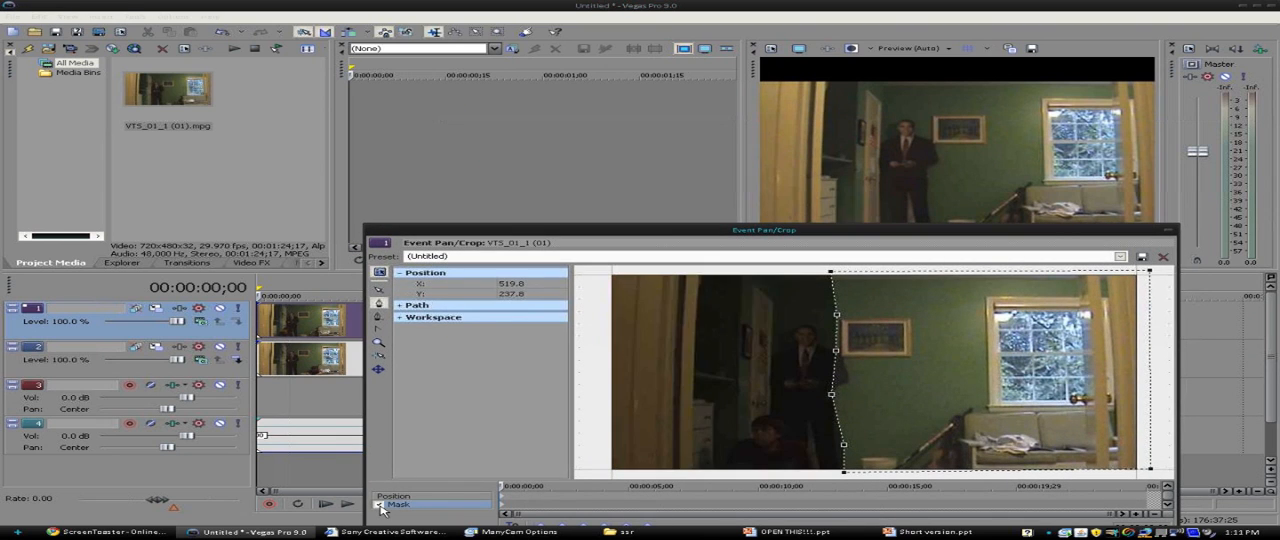
pyautogui.click(378, 505)
pyautogui.click(378, 505)
pyautogui.click(378, 505)
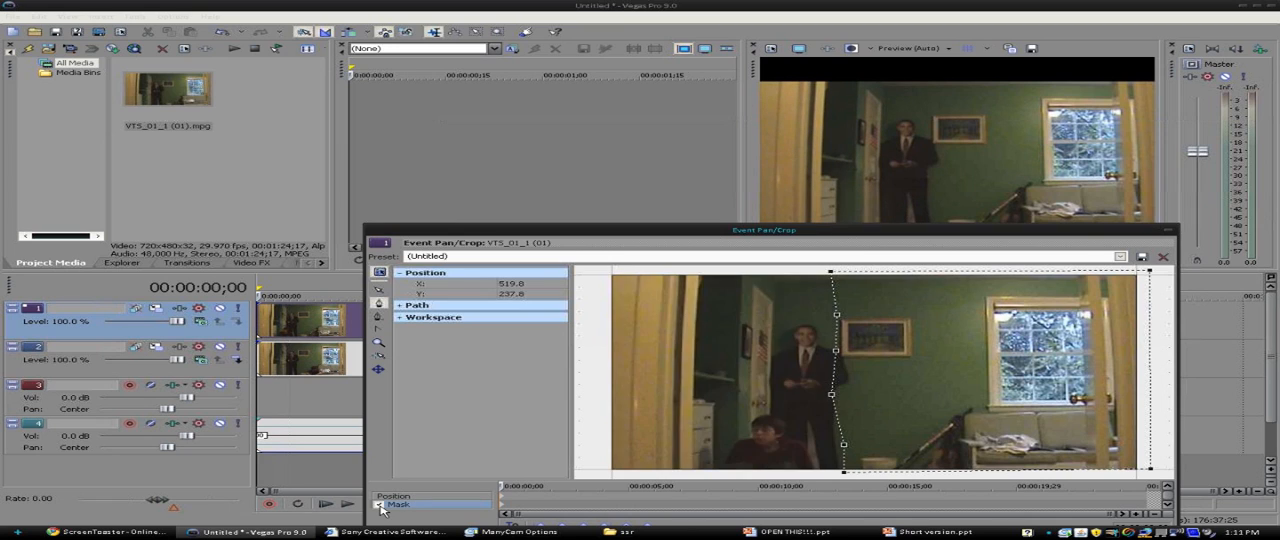
pyautogui.click(378, 505)
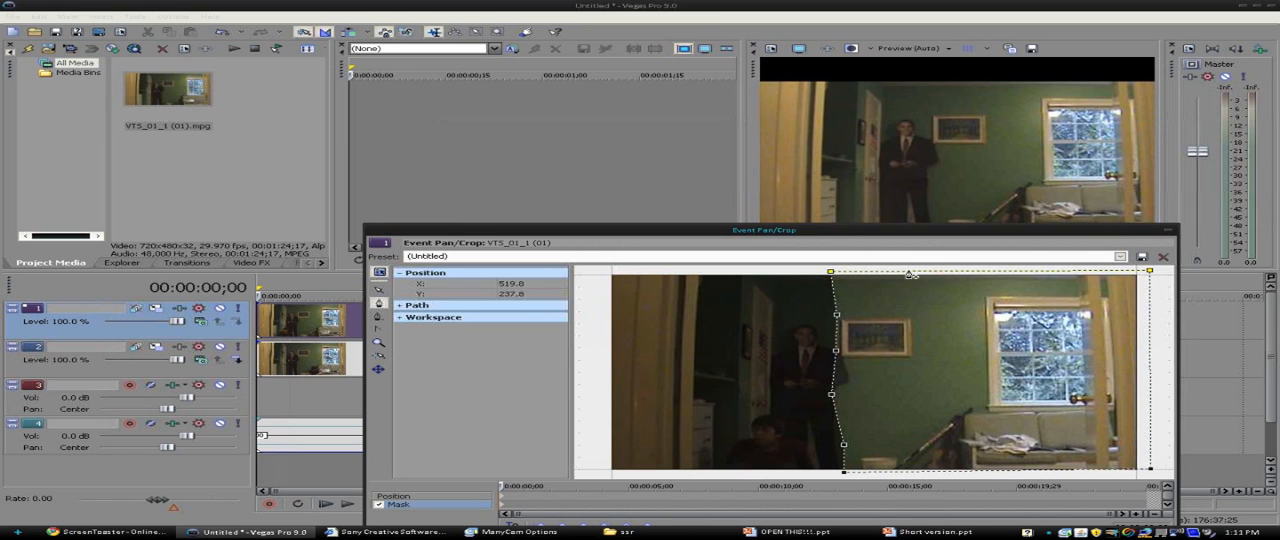
# - Reshape the mask to enclose the frame's left part up to just past the standing figure, curve its vertical edge, and close Event Pan/Crop
pyautogui.click(1149, 271)
pyautogui.click(378, 289)
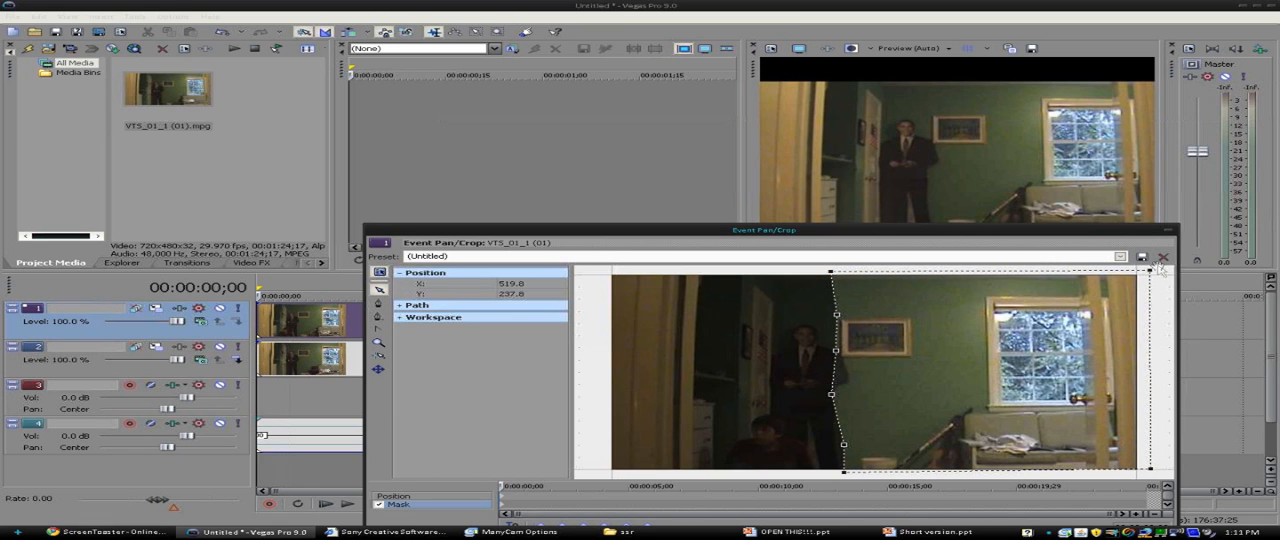
pyautogui.moveTo(1150, 274); pyautogui.dragTo(852, 276)
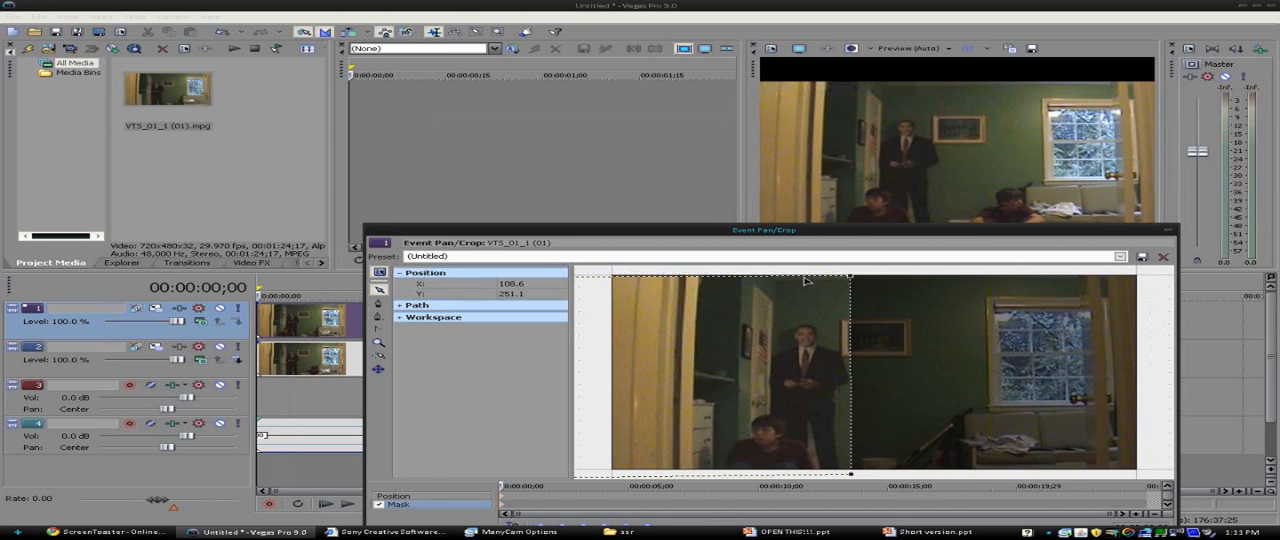
pyautogui.moveTo(806, 281); pyautogui.dragTo(797, 281)
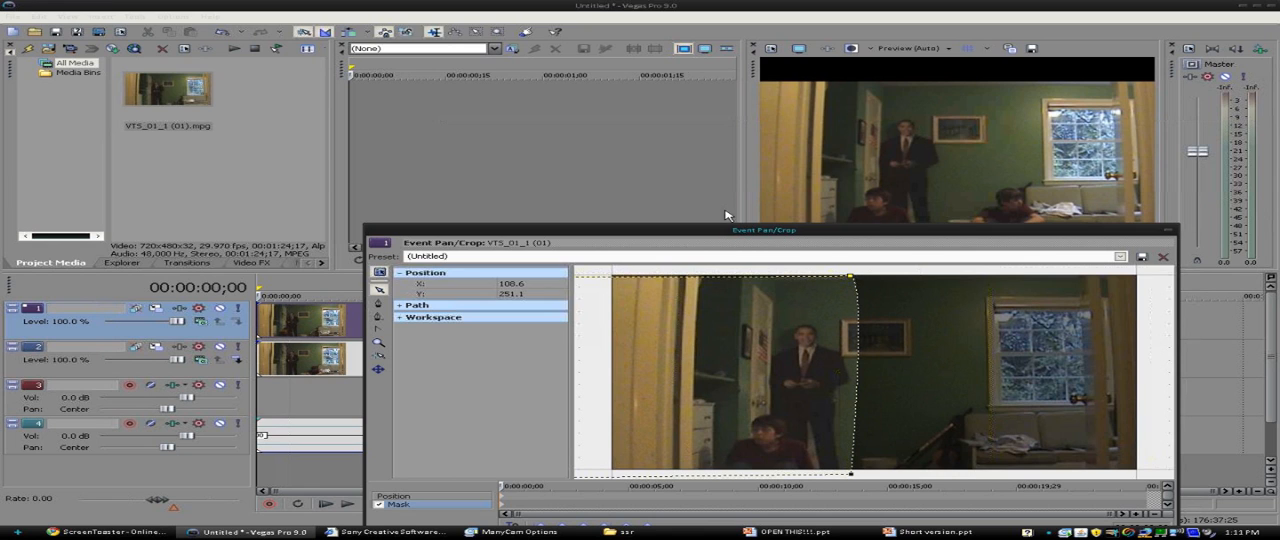
pyautogui.moveTo(730, 231); pyautogui.dragTo(730, 167)
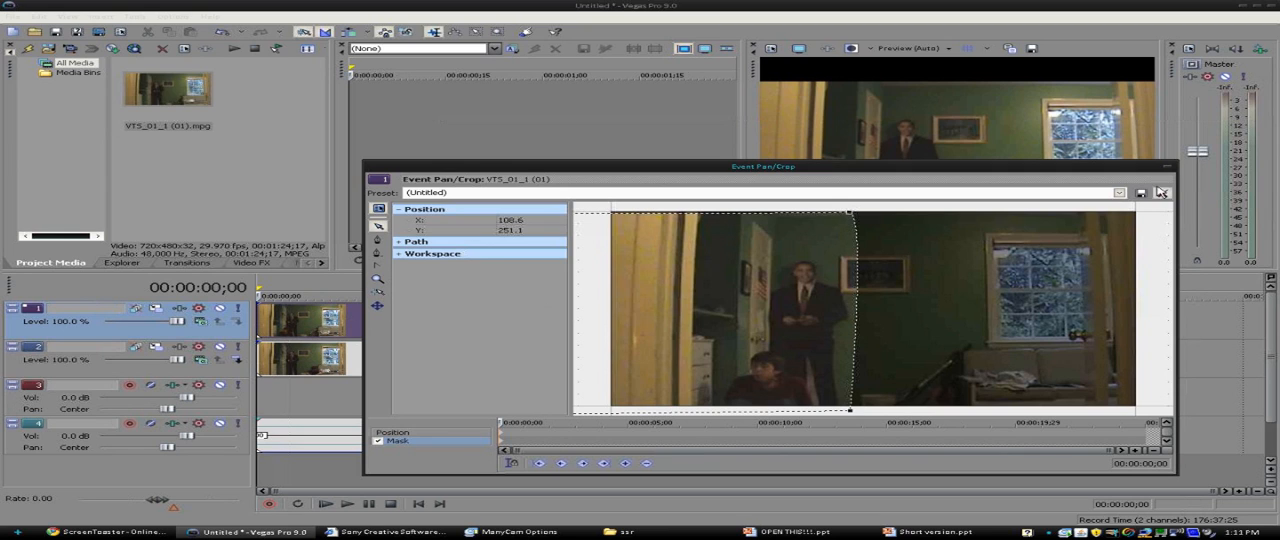
pyautogui.click(1161, 192)
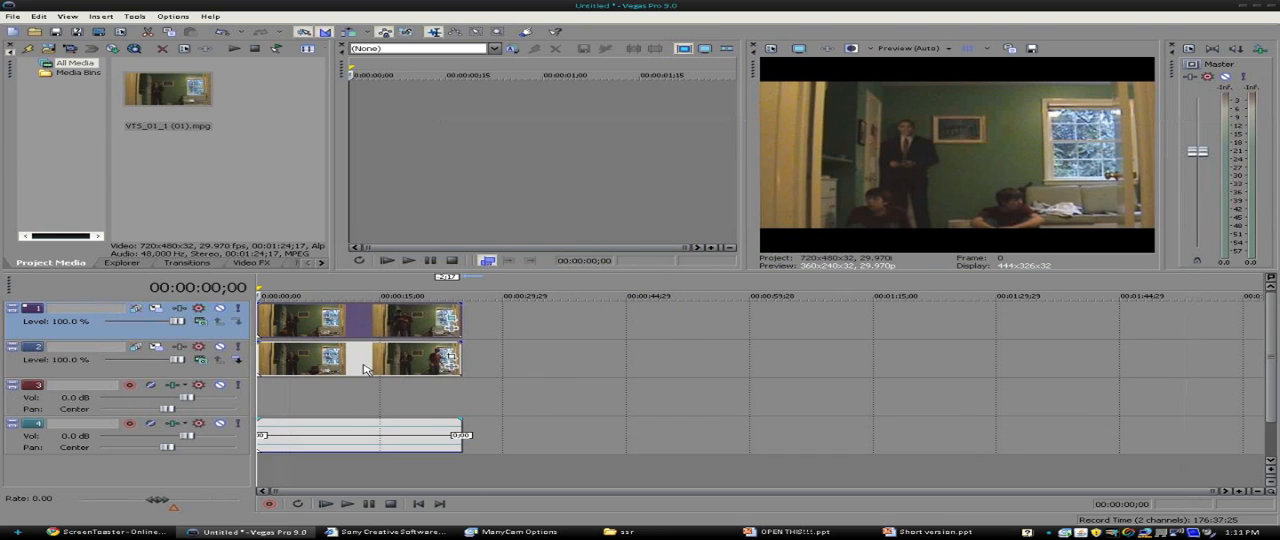